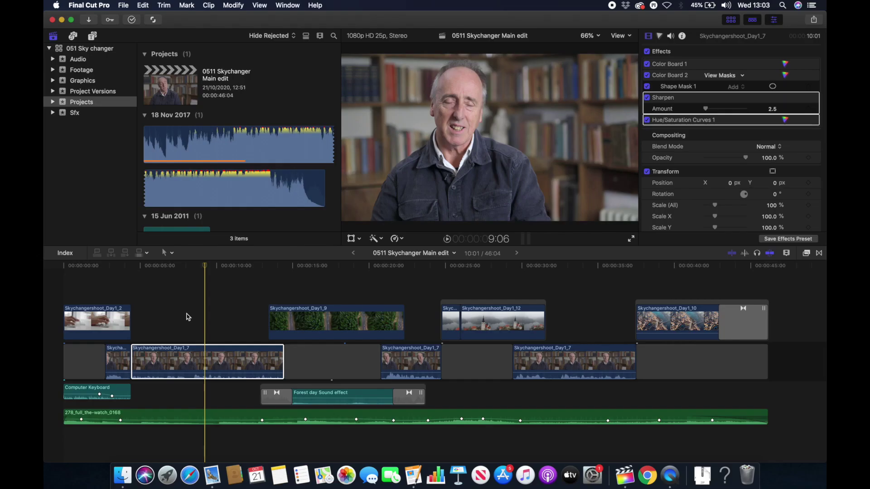
# Retime the short Skychangershoot_Day1_12 clip to a 375% custom speed, then deselect it.
pyautogui.click(188, 317)
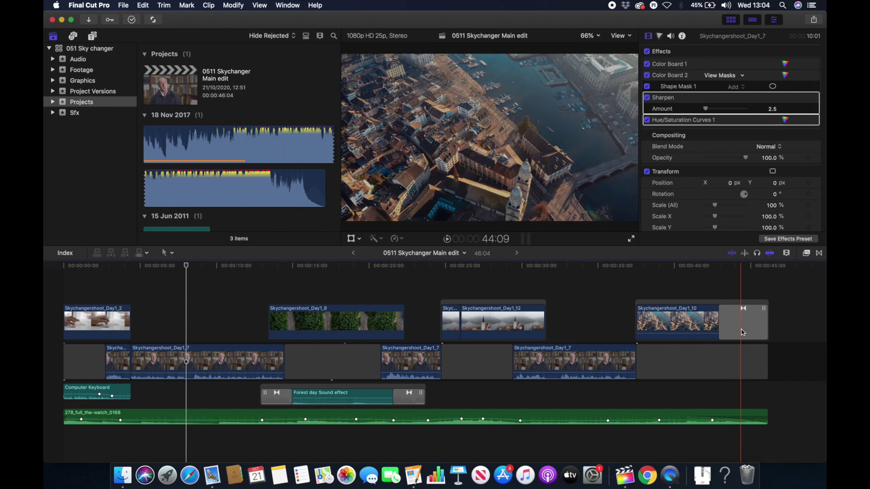
pyautogui.click(446, 322)
pyautogui.hotkey('ctrl', 'alt', 'r')
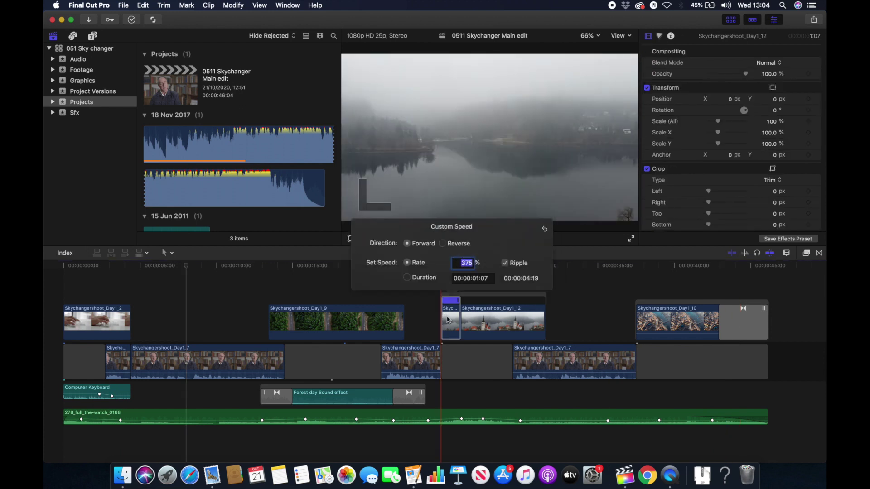
pyautogui.click(200, 330)
pyautogui.click(201, 353)
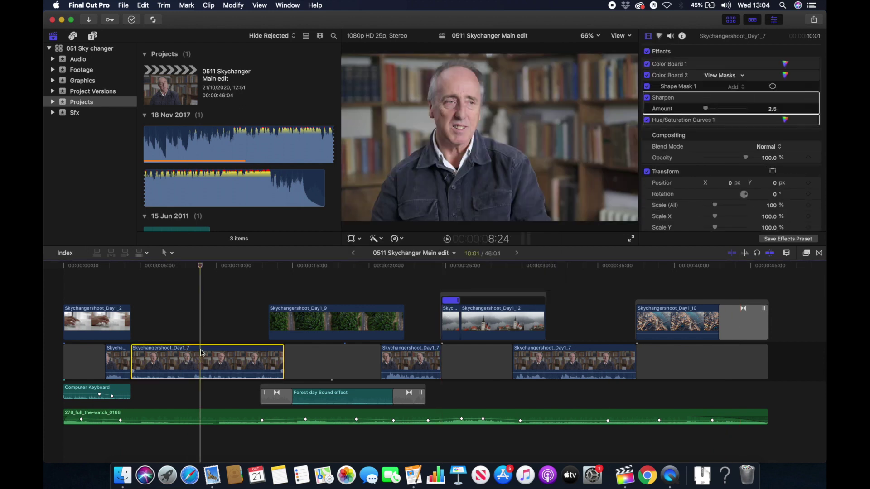
pyautogui.click(197, 284)
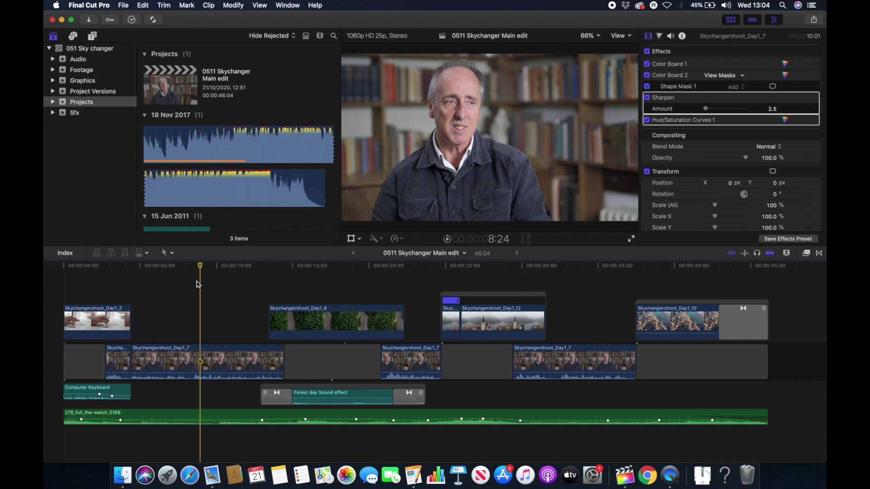
# Export XML as '0511 Skychanger Main edit (from fcpx)' to Skychanger Project > XML Files with Extended metadata.
pyautogui.click(124, 6)
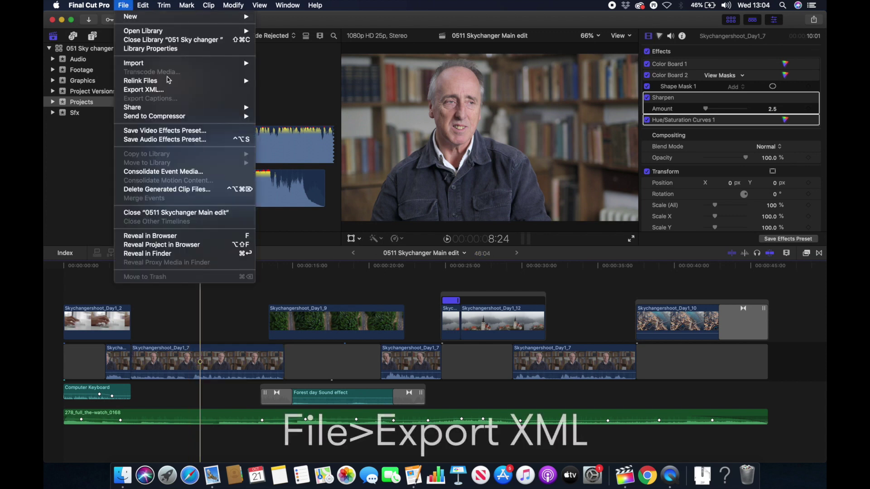
pyautogui.moveTo(165, 84)
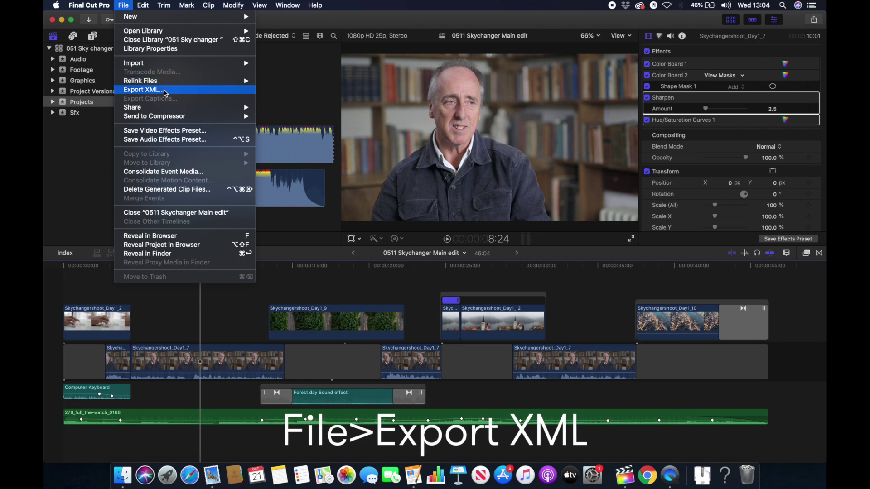
pyautogui.click(165, 91)
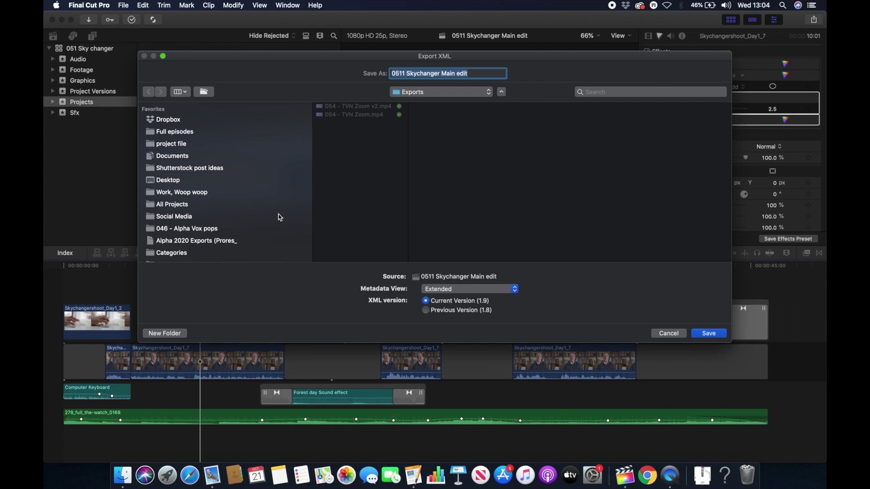
pyautogui.scroll(-5, 249, 191)
pyautogui.click(183, 224)
pyautogui.click(345, 165)
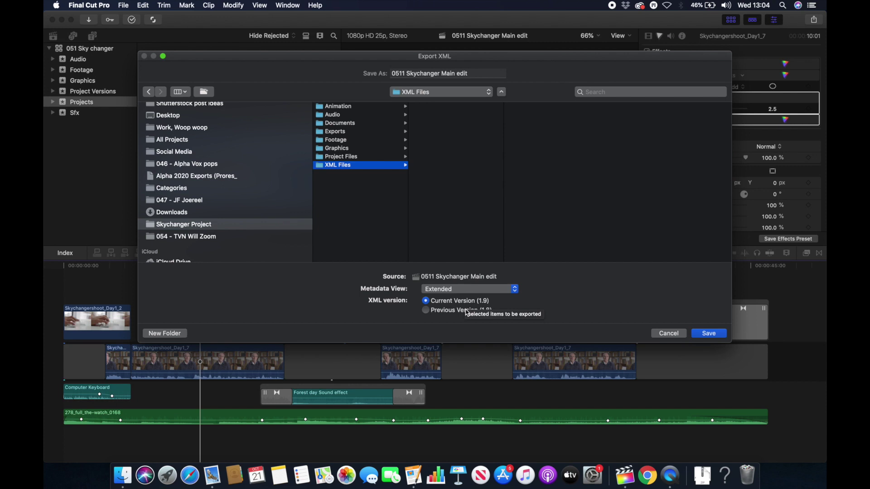
pyautogui.click(476, 289)
pyautogui.click(476, 73)
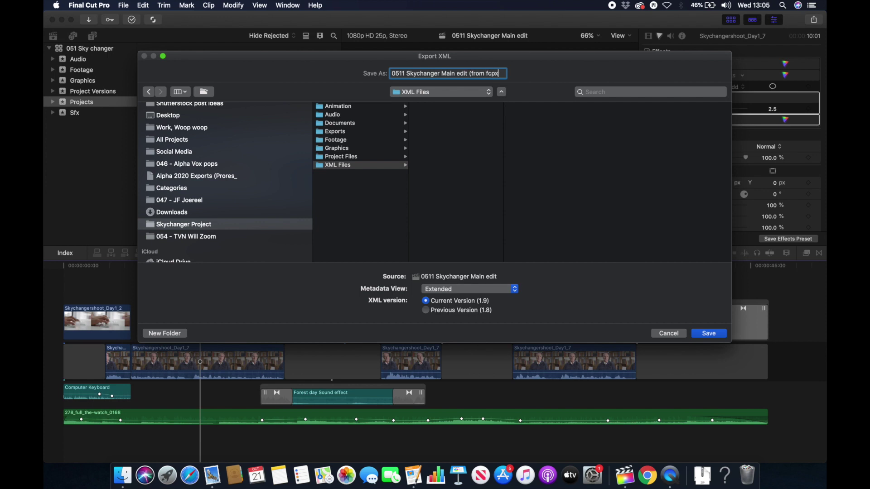
pyautogui.press('Return')
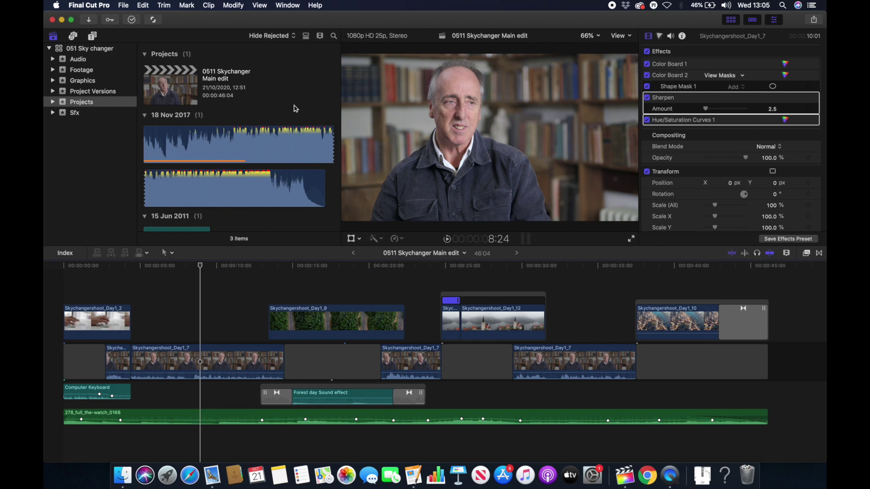
pyautogui.click(206, 299)
pyautogui.click(125, 5)
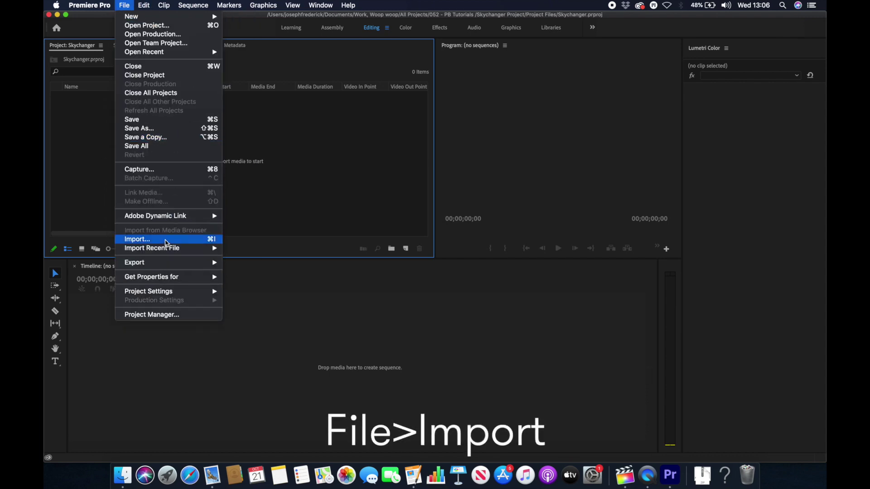
pyautogui.click(166, 243)
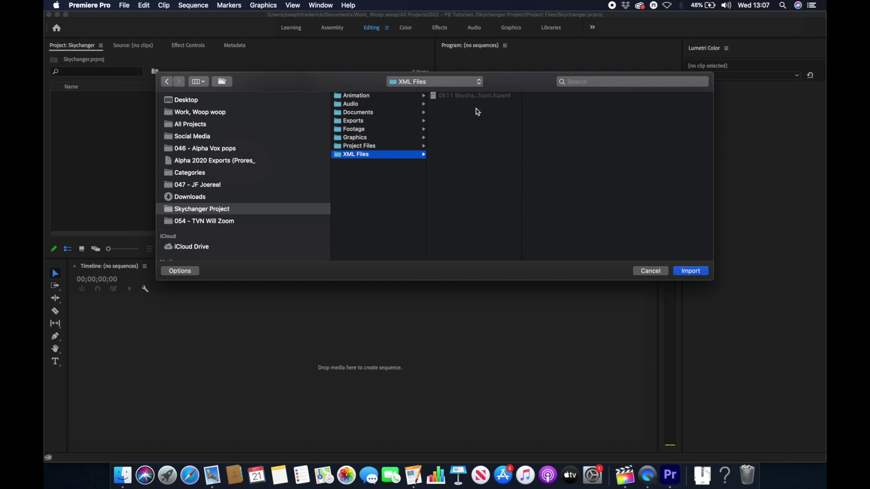
pyautogui.click(648, 272)
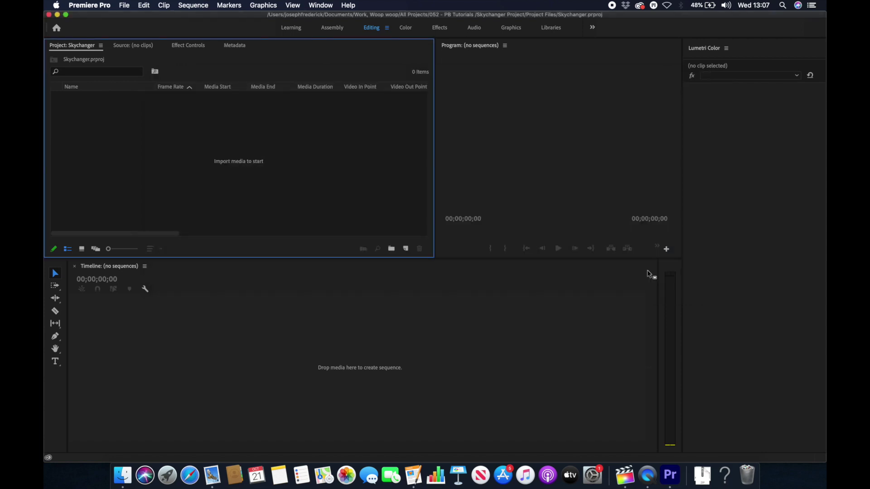
# Open the Project Files > XML Files folder in Finder.
pyautogui.click(125, 475)
pyautogui.click(417, 154)
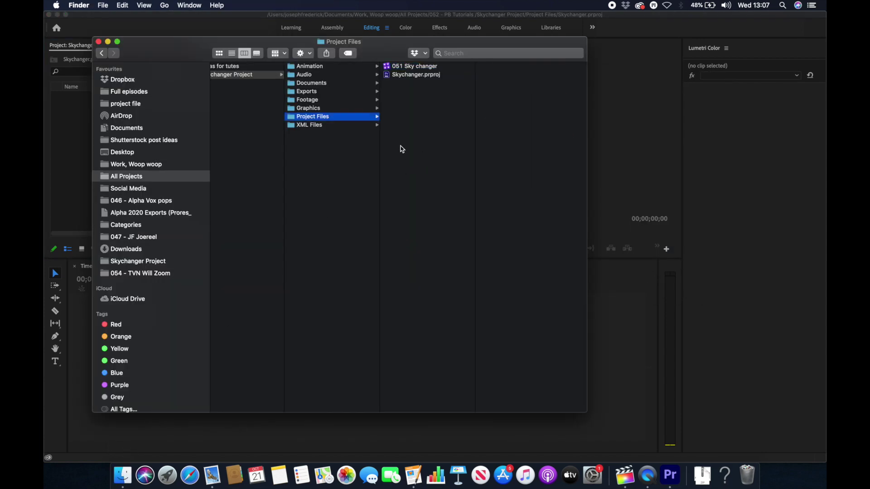
pyautogui.click(352, 125)
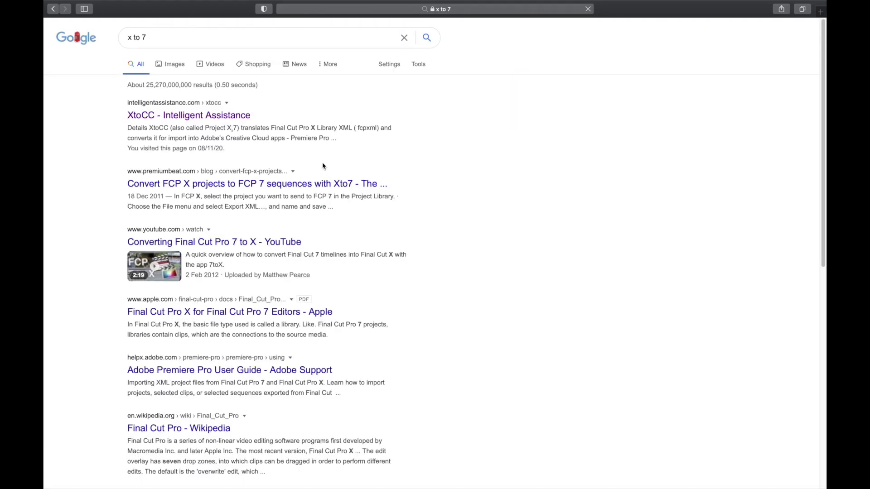
# Open the XtoCC page from Intelligent Assistance and go to Buy Now for Project X27.
pyautogui.click(208, 119)
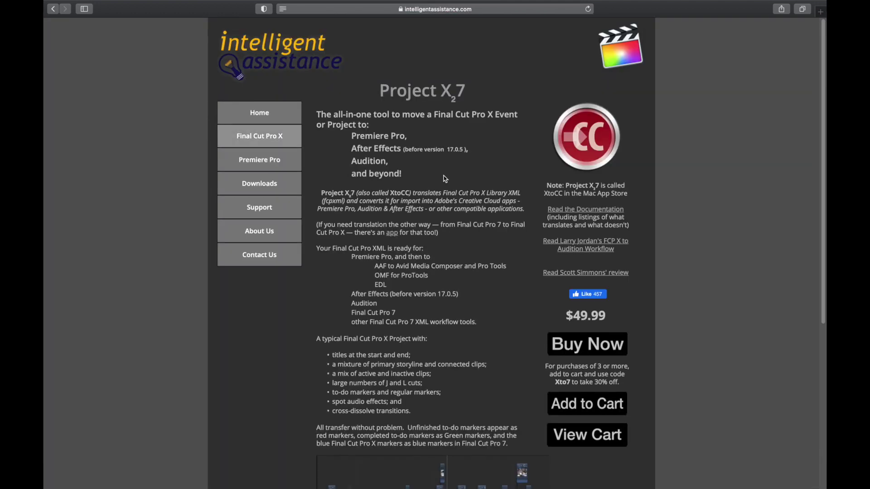
pyautogui.scroll(-3, 446, 179)
pyautogui.click(574, 242)
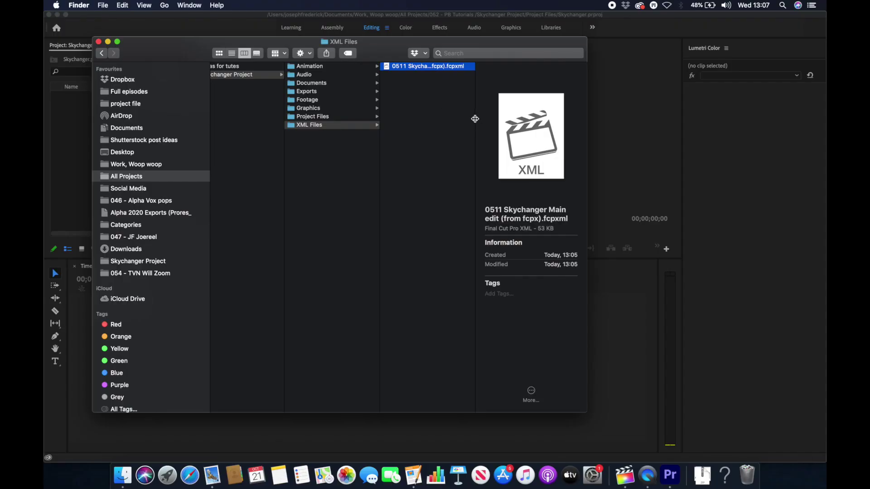
# Widen the Finder column to show the full .fcpxml name and bring up its Open With options.
pyautogui.doubleClick(475, 118)
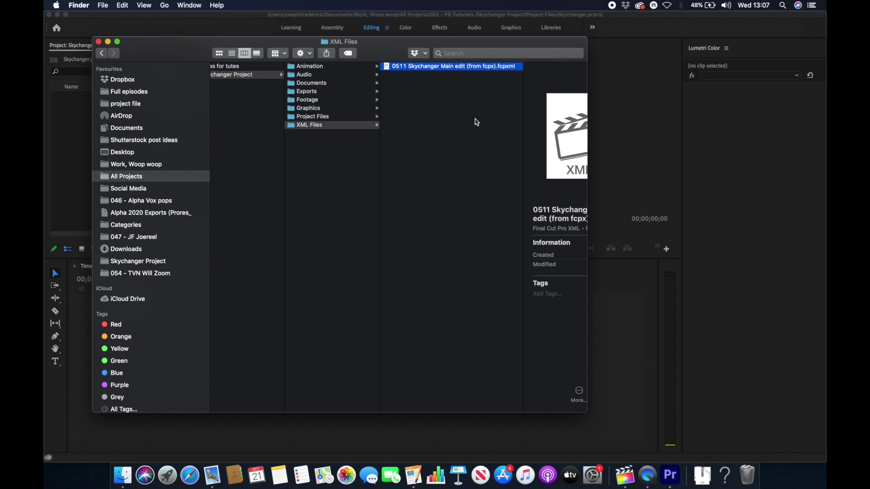
pyautogui.rightClick(439, 72)
pyautogui.moveTo(512, 85)
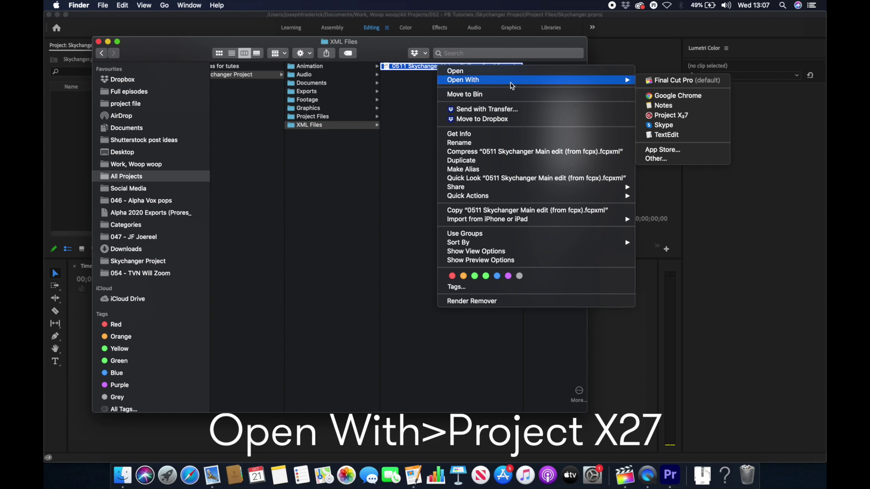
# Open the fcpxml in Project X27, keep all roles, and save into Skychanger Project > XML Files.
pyautogui.click(675, 119)
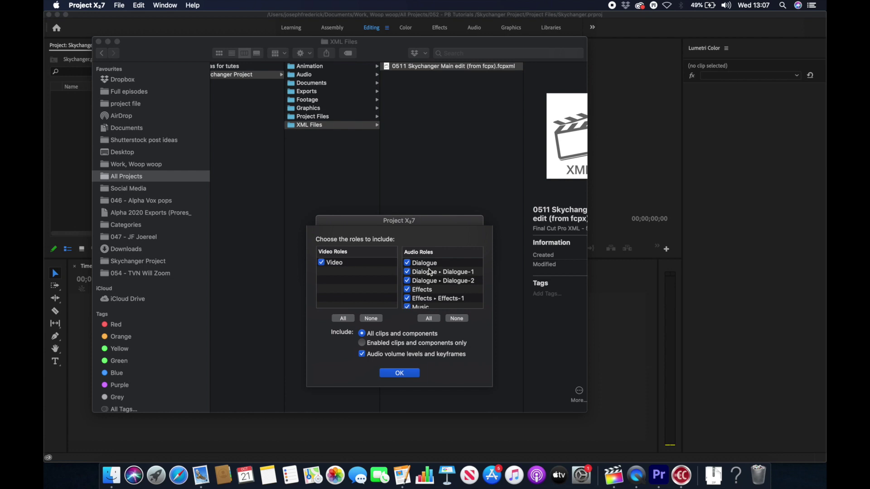
pyautogui.scroll(-2, 430, 272)
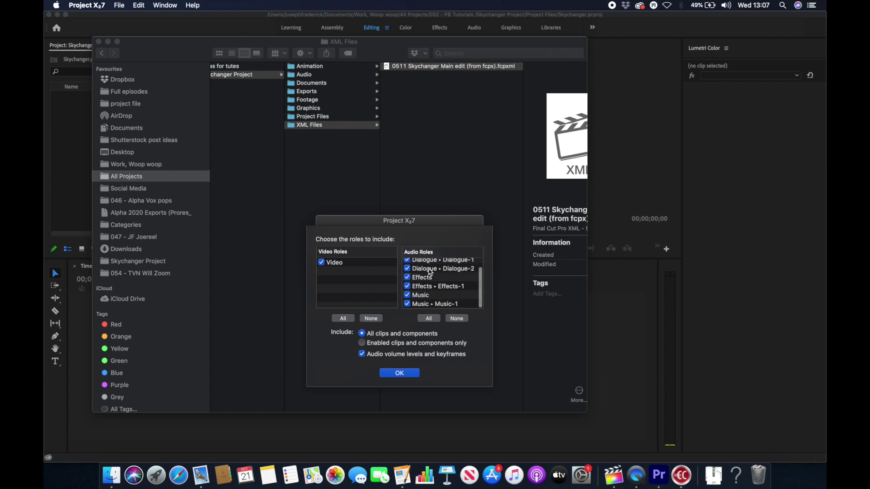
pyautogui.scroll(2, 430, 272)
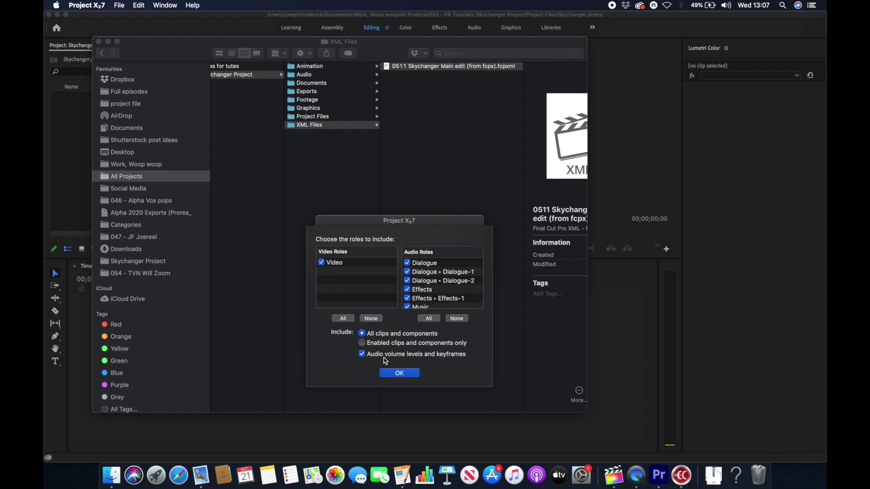
pyautogui.click(409, 374)
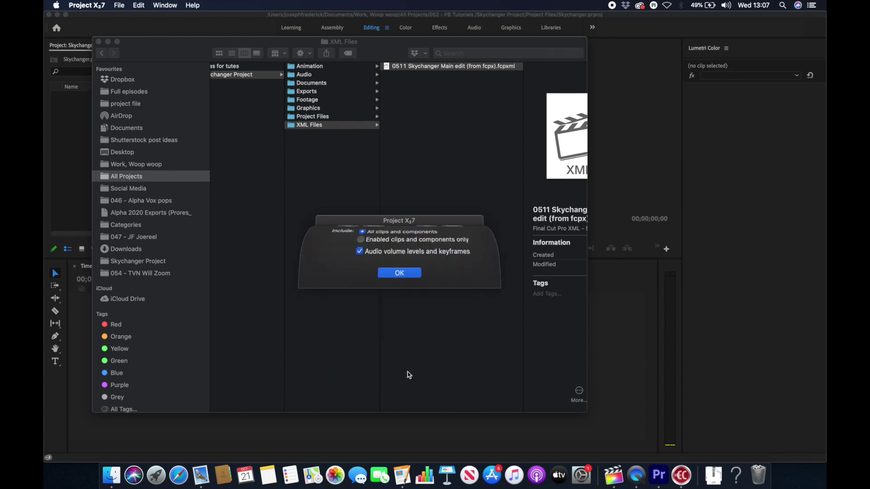
pyautogui.click(279, 377)
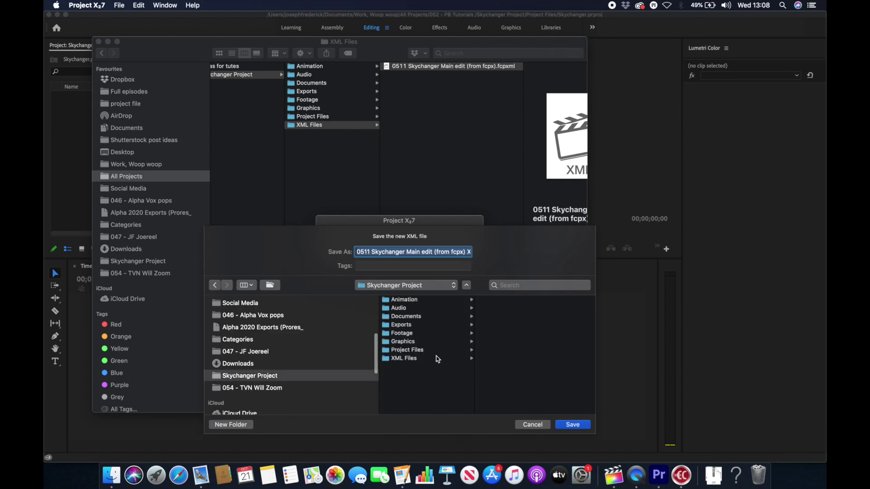
pyautogui.click(437, 359)
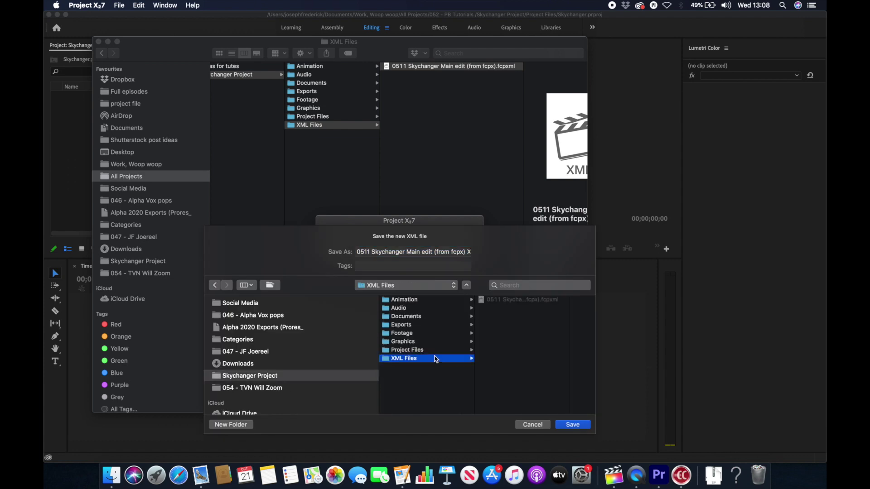
# Import '0511 Skychanger Main edit (from fcpx) X7.xml', then select the main edit sequence.
pyautogui.click(463, 251)
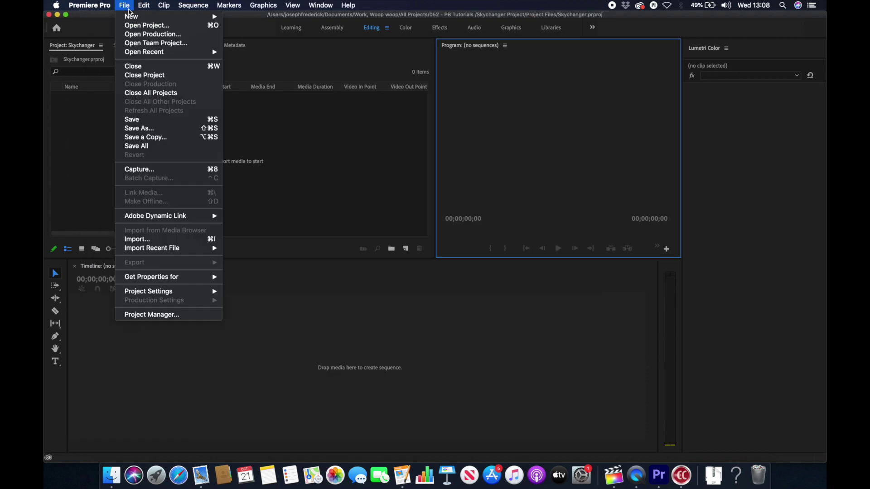
pyautogui.click(154, 243)
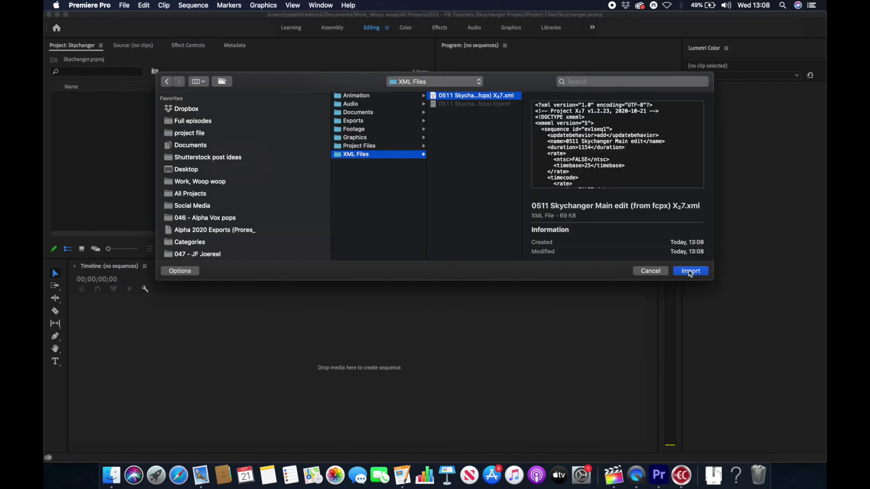
pyautogui.click(691, 272)
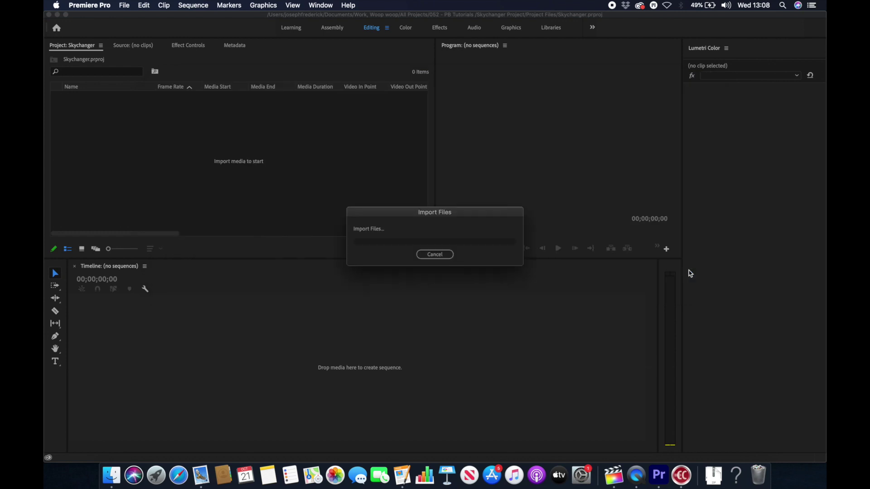
pyautogui.click(120, 189)
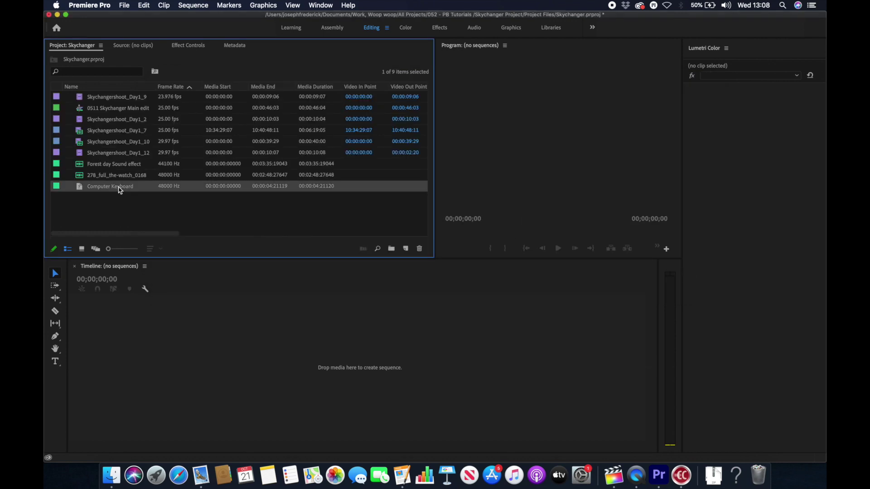
pyautogui.click(112, 109)
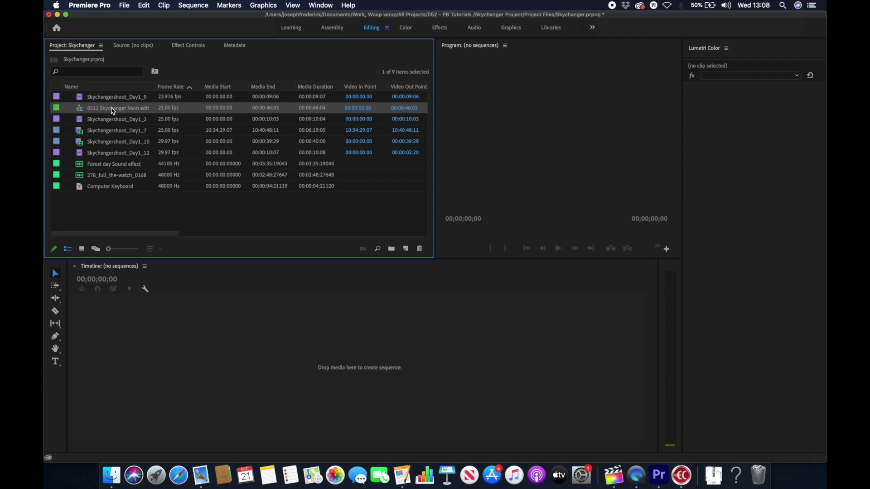
# Open the 0511 Skychanger Main edit sequence, enlarge the timeline, and check a V2 clip's speed/duration.
pyautogui.doubleClick(113, 110)
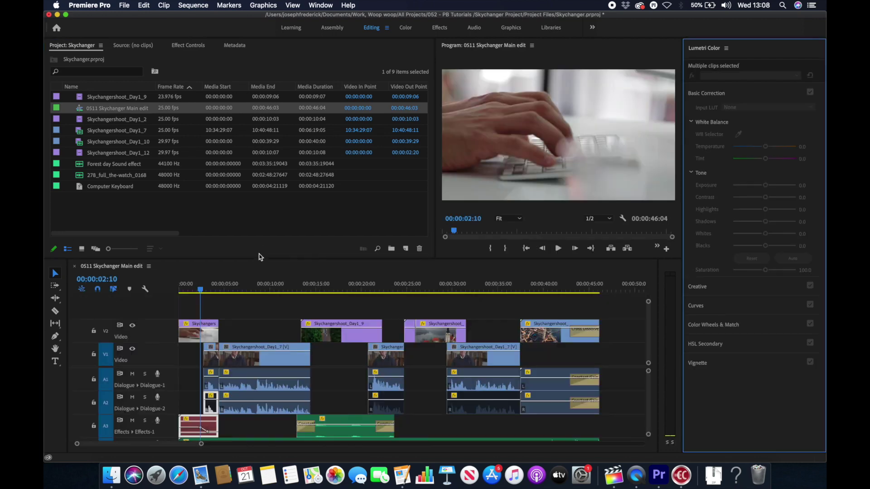
pyautogui.moveTo(259, 258); pyautogui.dragTo(263, 147)
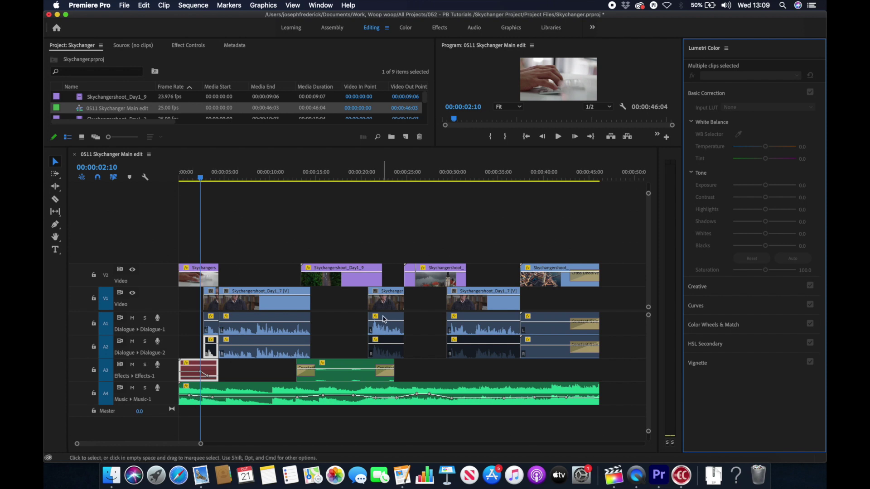
pyautogui.rightClick(412, 277)
pyautogui.click(436, 290)
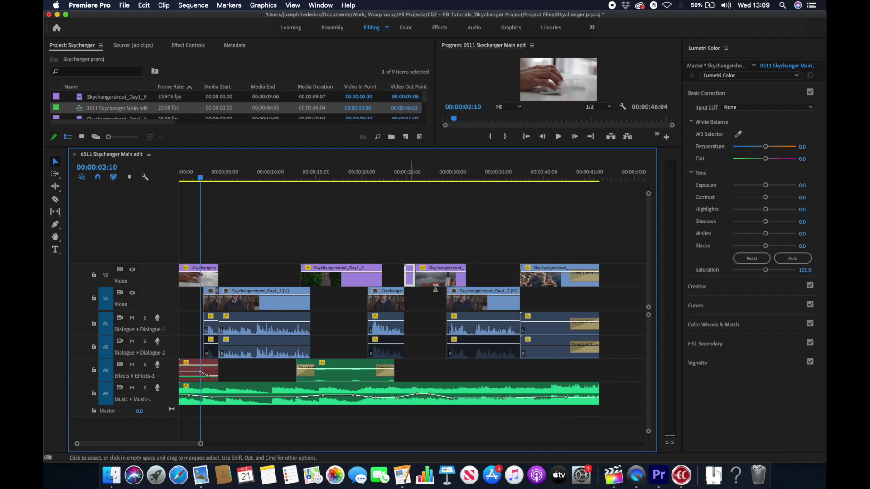
pyautogui.press('Return')
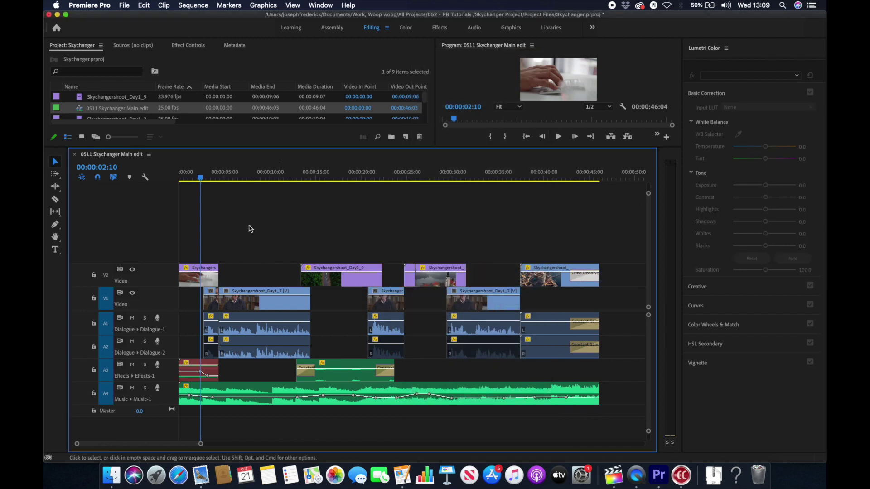
# Select the A3 effects and A2 clips, then the Skychangershoot_Day1_7 clip at 00:00:08:16.
pyautogui.click(186, 175)
pyautogui.moveTo(200, 339); pyautogui.dragTo(189, 365)
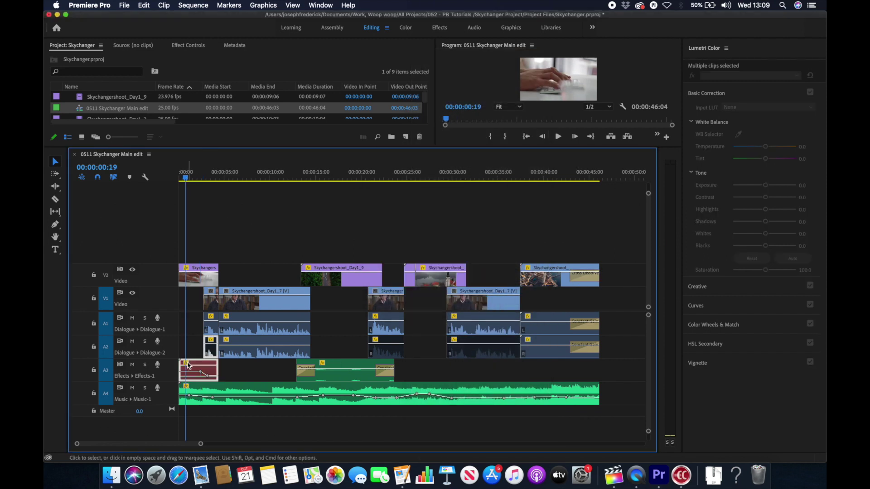
pyautogui.click(257, 299)
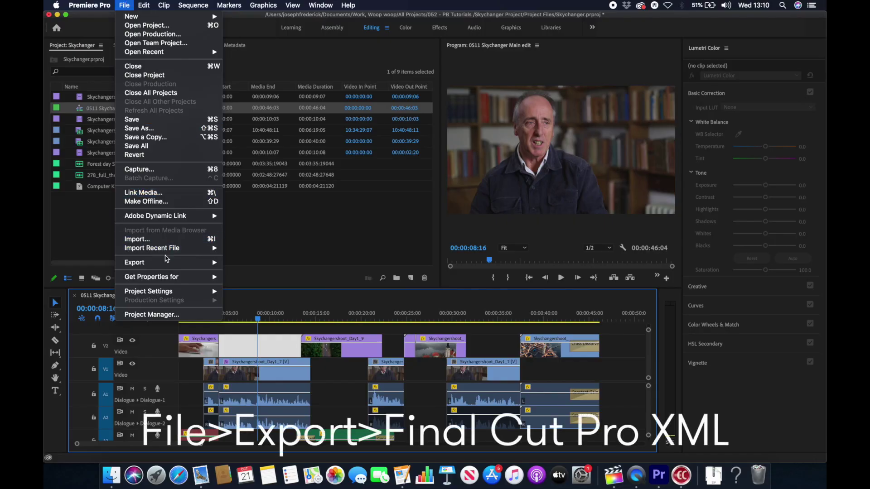
# Export the sequence as Final Cut Pro XML named '0511 Skychanger Main edit (from PP)'.
pyautogui.moveTo(165, 263)
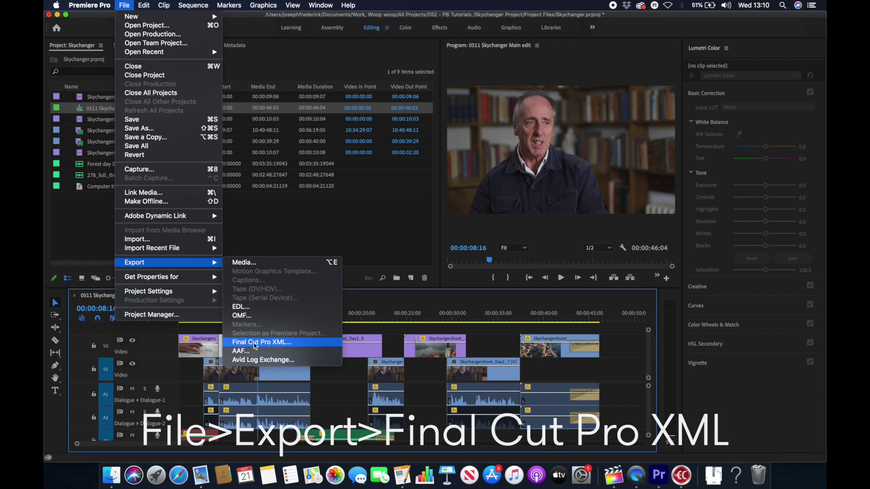
pyautogui.click(255, 343)
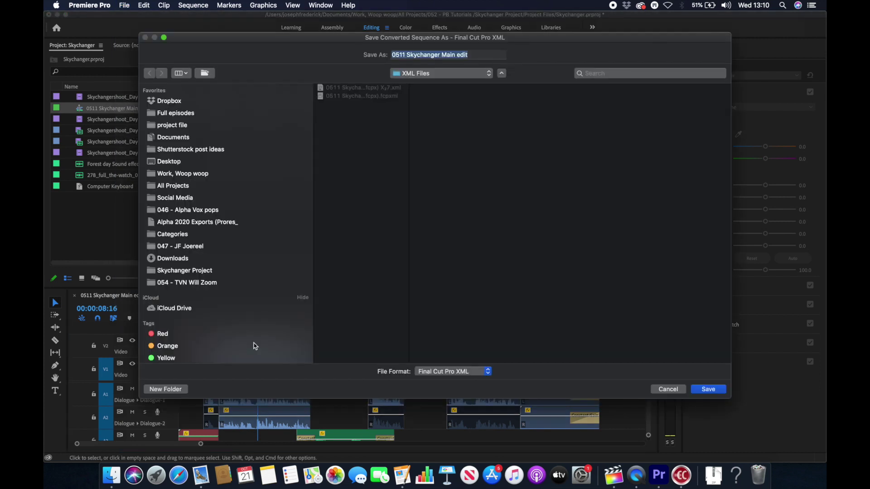
pyautogui.press('Right')
pyautogui.write('(from PP')
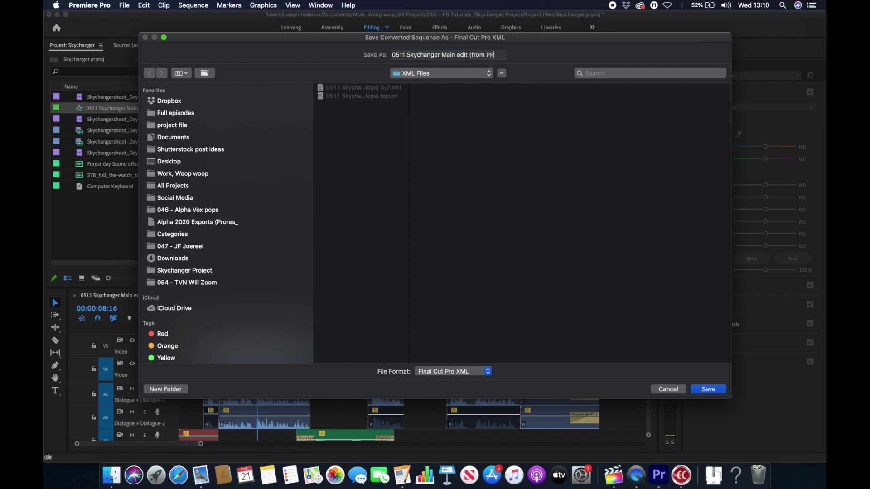
pyautogui.press('Return')
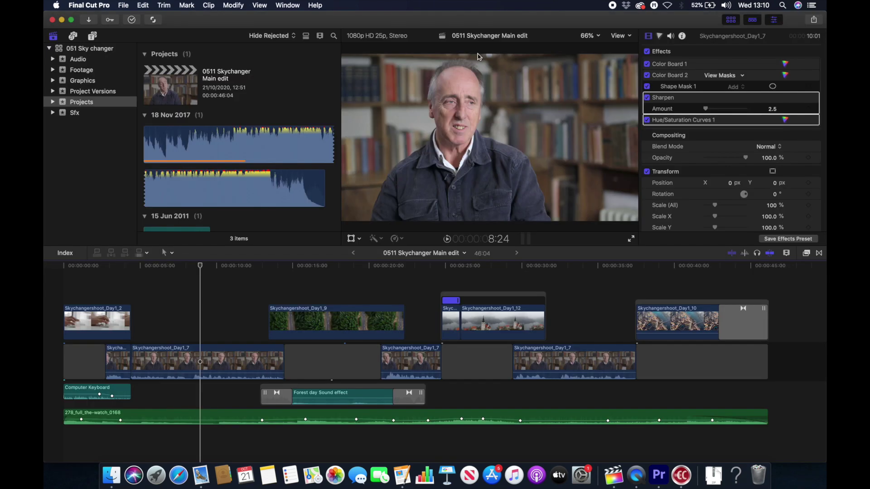
pyautogui.click(129, 5)
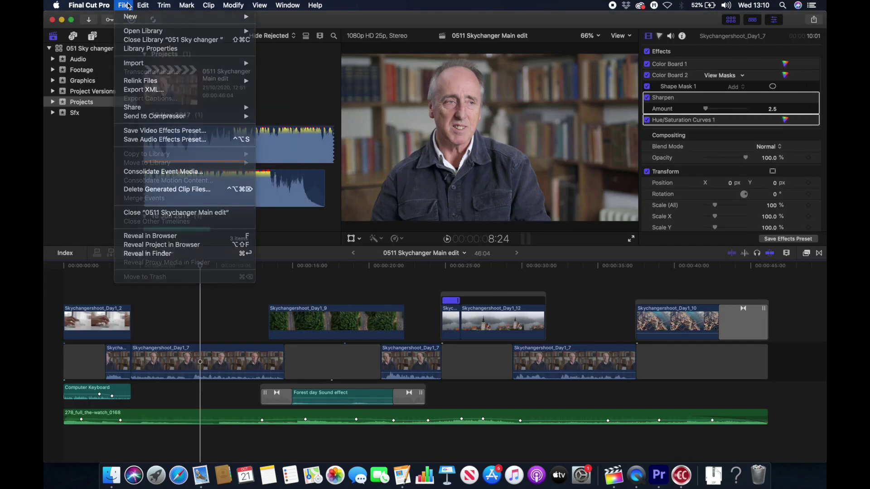
pyautogui.click(129, 6)
pyautogui.press('Up')
pyautogui.press('Up')
pyautogui.click(126, 5)
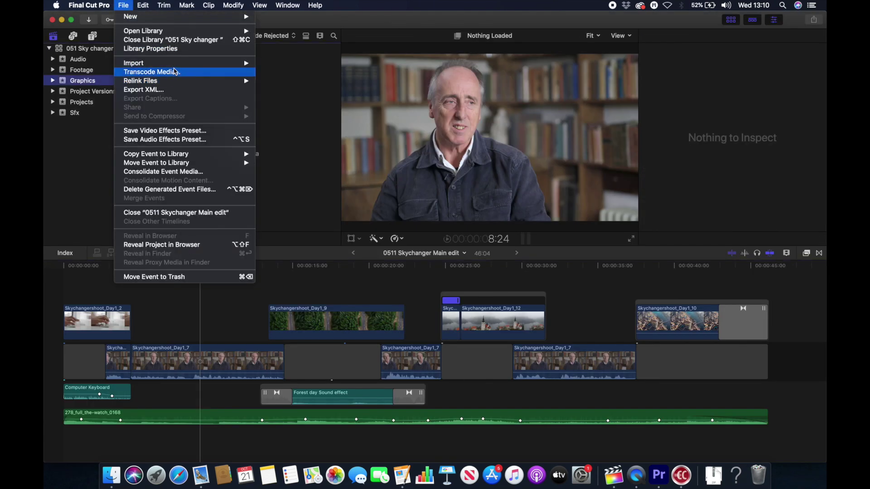
pyautogui.moveTo(182, 64)
pyautogui.click(312, 99)
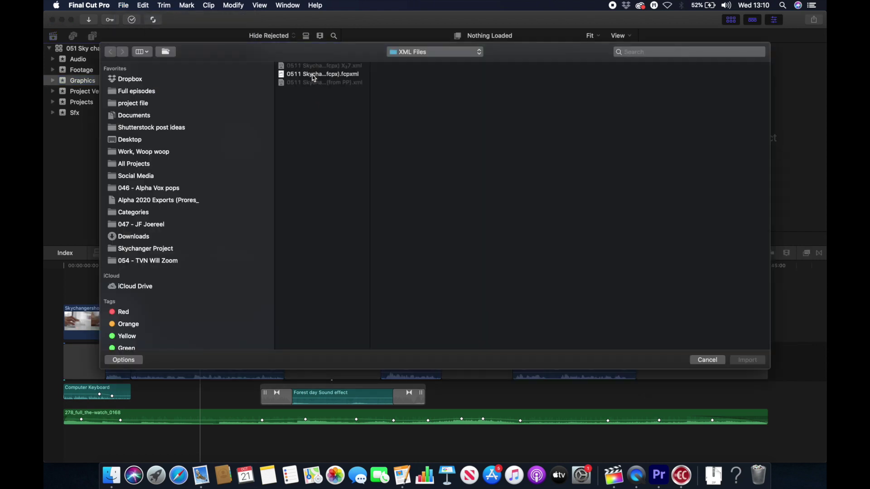
pyautogui.doubleClick(369, 128)
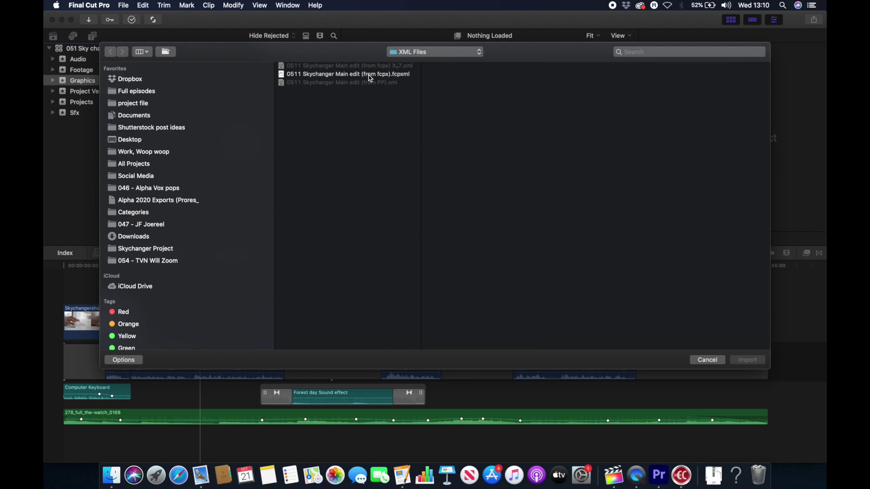
pyautogui.click(707, 361)
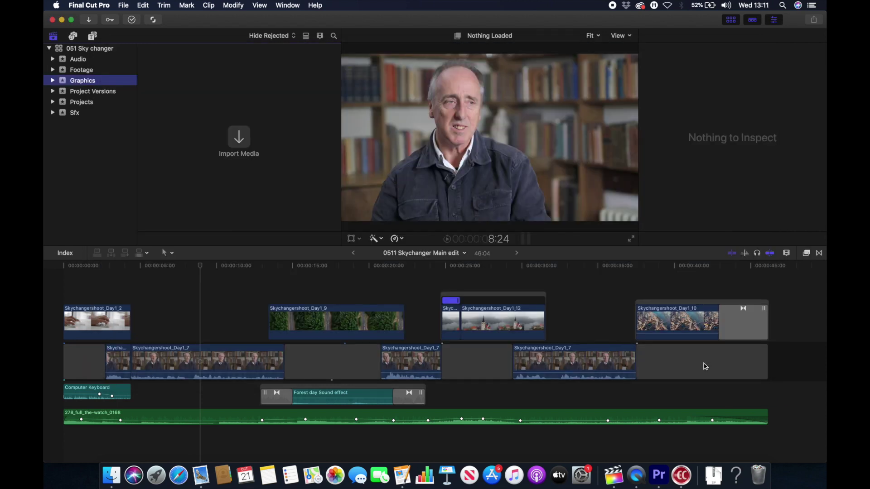
# Bring the XML Files Finder window forward and review the 7toX product page in Safari.
pyautogui.click(111, 475)
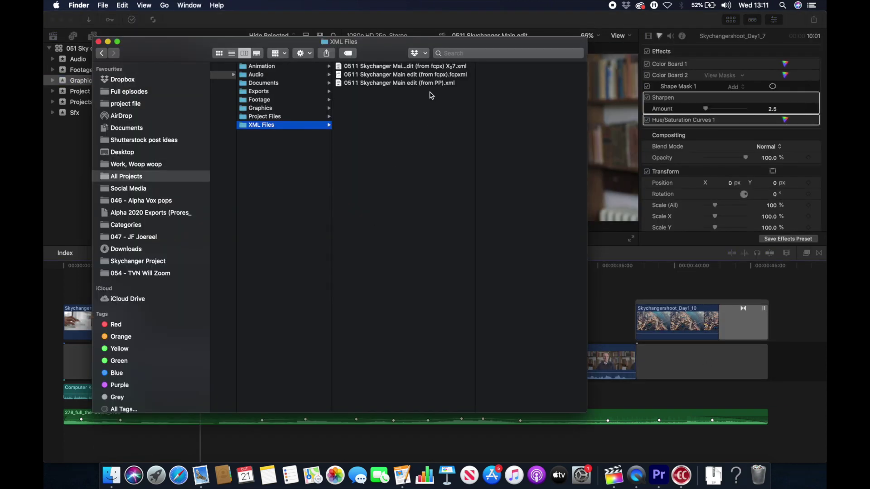
pyautogui.press('super+Tab')
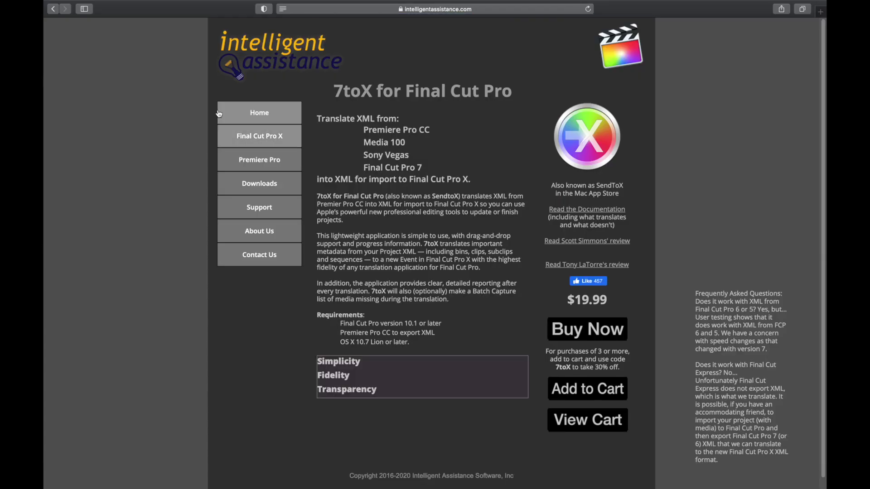
pyautogui.moveTo(542, 2)
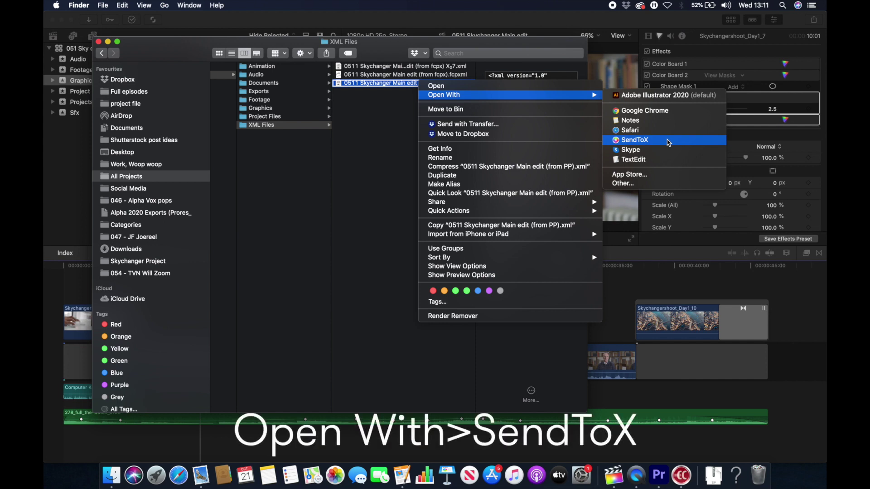
# Open the (from PP) XML file with SendToX.
pyautogui.click(669, 141)
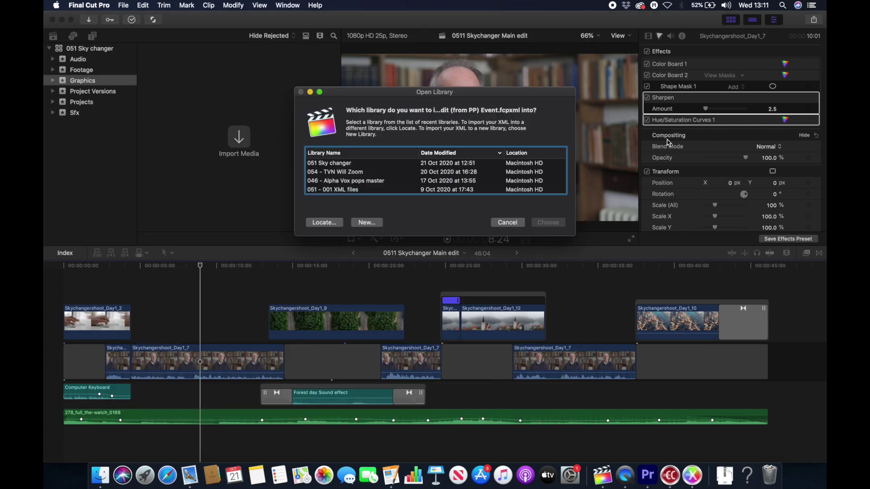
# Import the converted event into the 051 Sky changer library and play the 0511 Skychanger Main edit project from the interview.
pyautogui.click(339, 164)
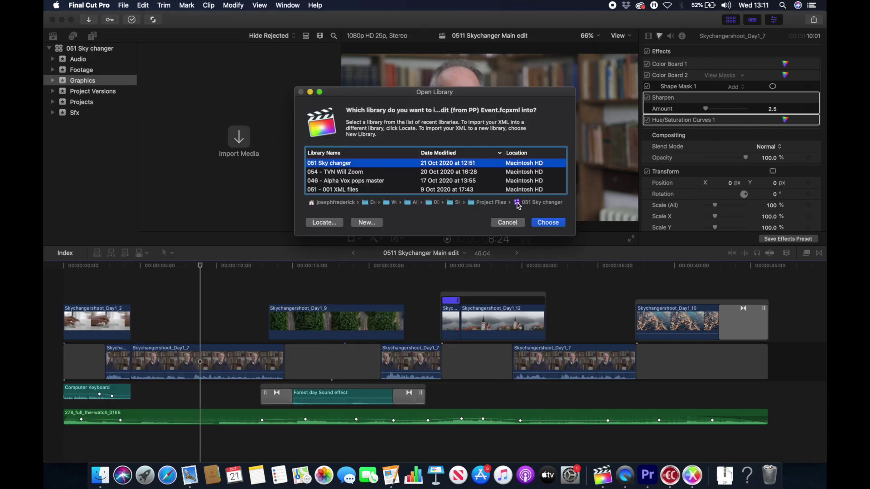
pyautogui.click(548, 223)
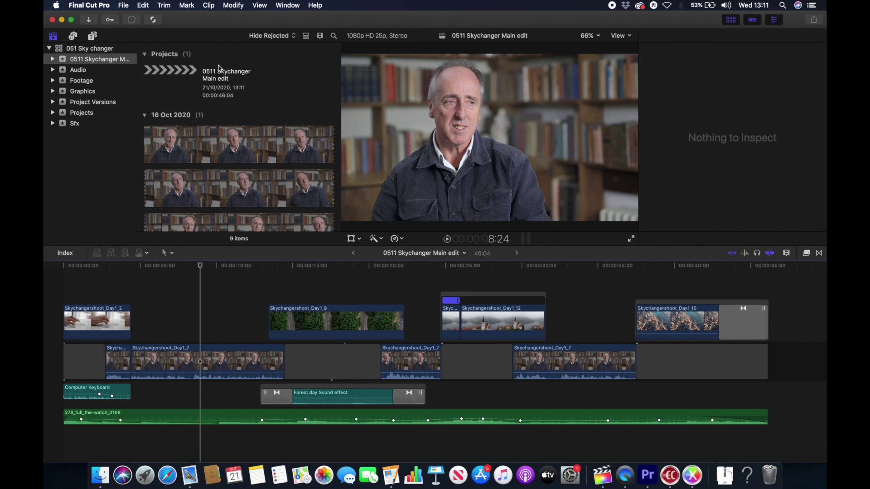
pyautogui.click(185, 89)
pyautogui.click(245, 145)
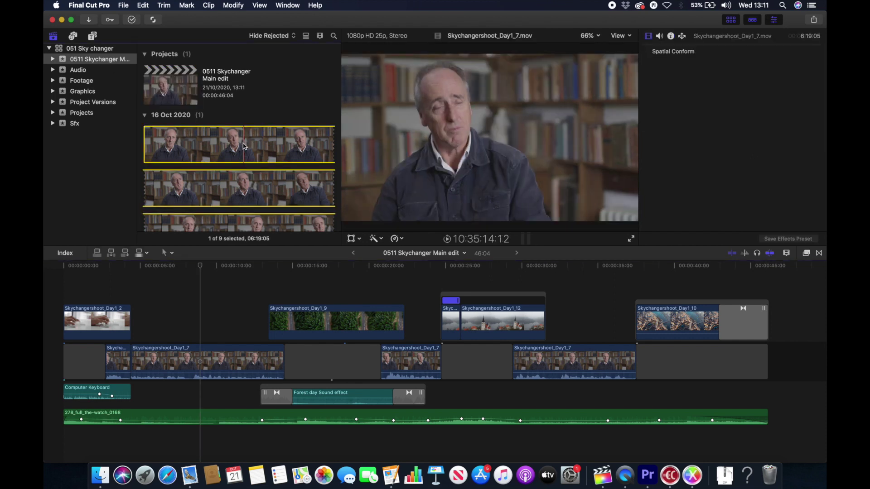
pyautogui.scroll(-10, 245, 146)
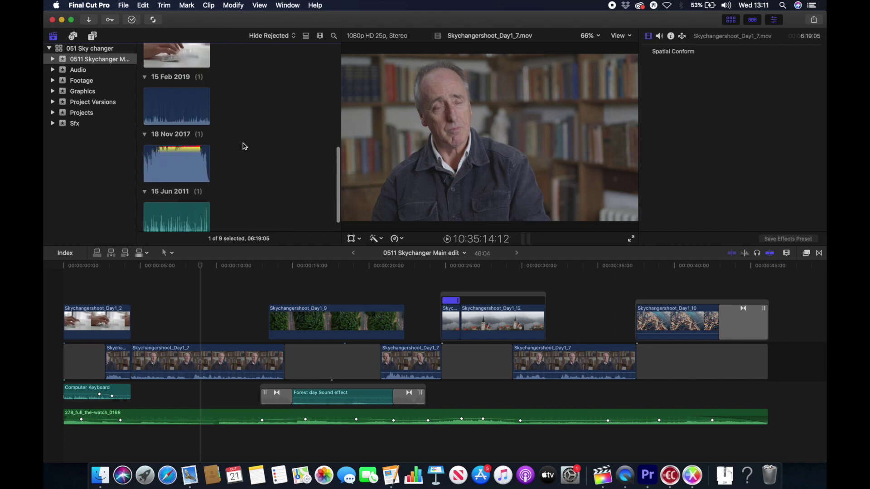
pyautogui.scroll(10, 227, 101)
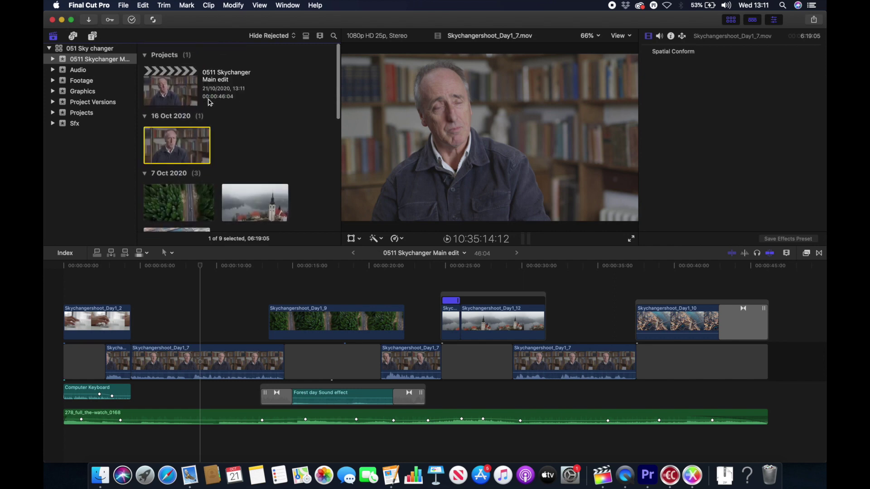
pyautogui.click(176, 92)
pyautogui.click(177, 312)
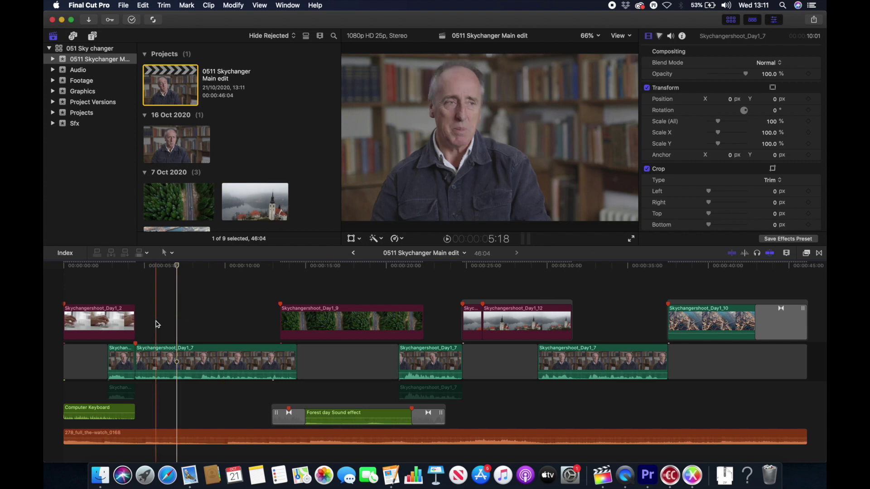
# Hide Final Cut Pro with Cmd+H to reveal the Finder window's XML Files folder.
pyautogui.scroll(-2, 159, 377)
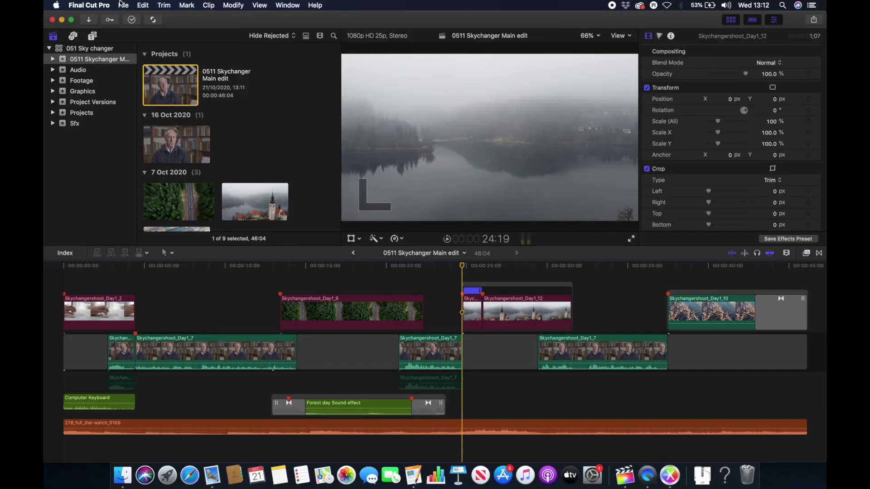
pyautogui.press('super+h')
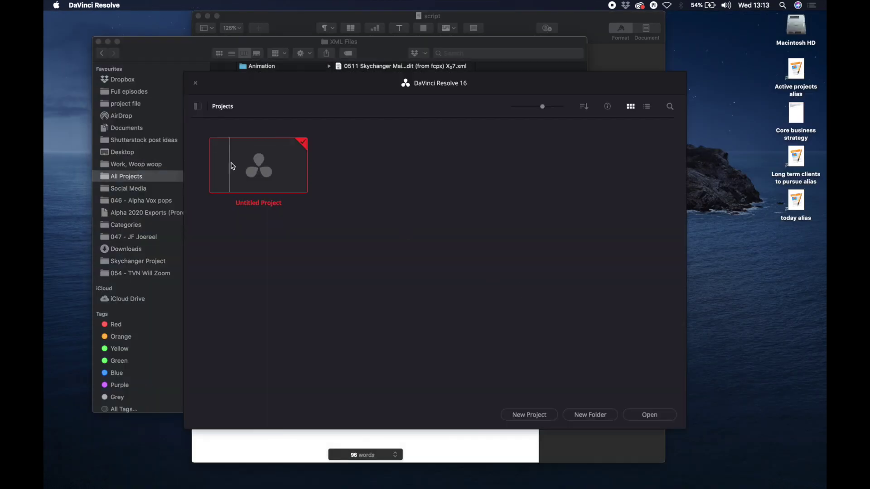
# Start a new project and switch to the Edit page.
pyautogui.click(524, 417)
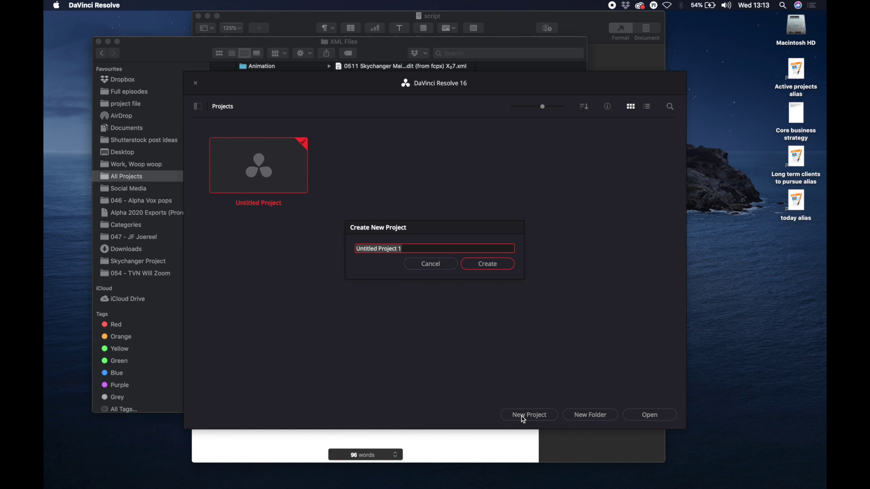
pyautogui.press('Escape')
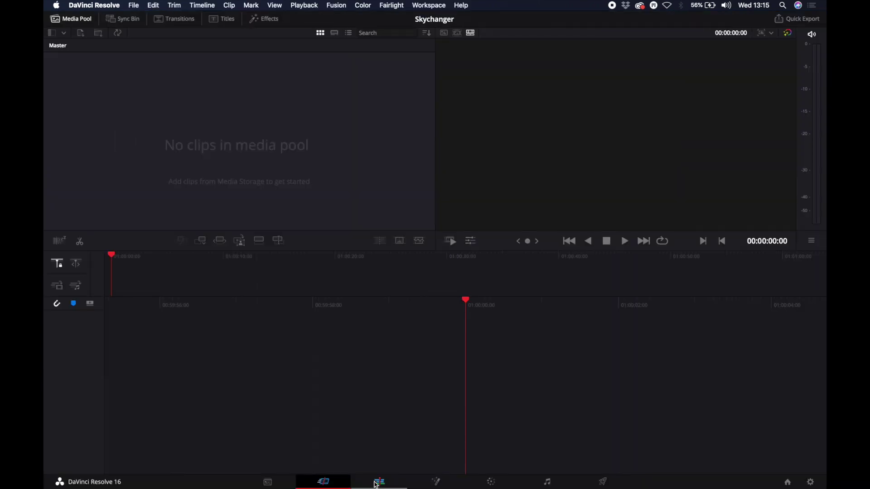
pyautogui.click(379, 483)
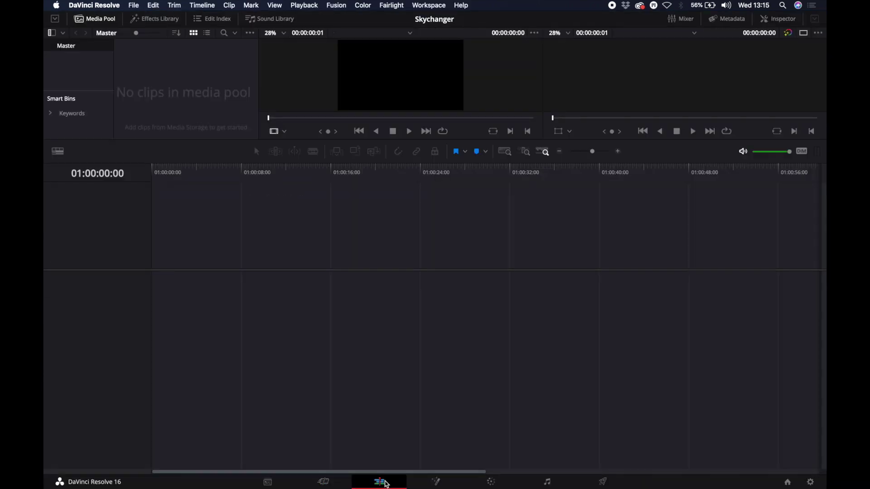
# Load the 0511 Skychanger Main edit .fcpxml through Import AAF, EDL, XML.
pyautogui.click(133, 5)
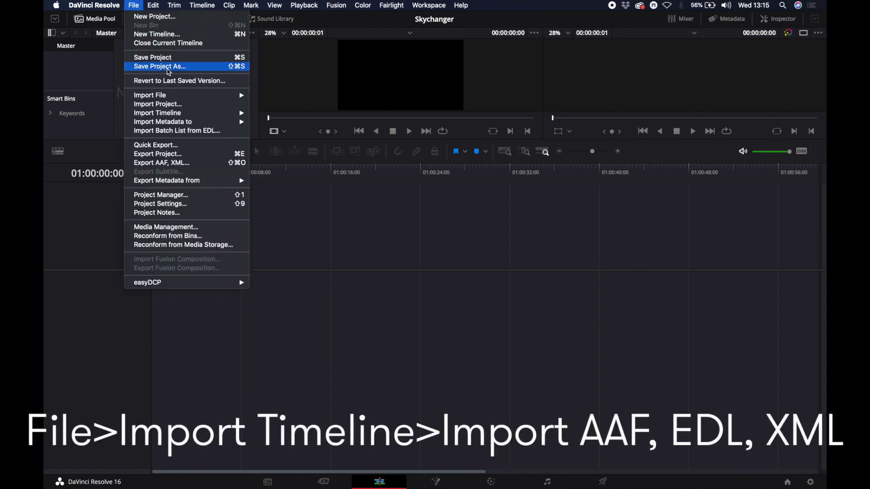
pyautogui.moveTo(201, 113)
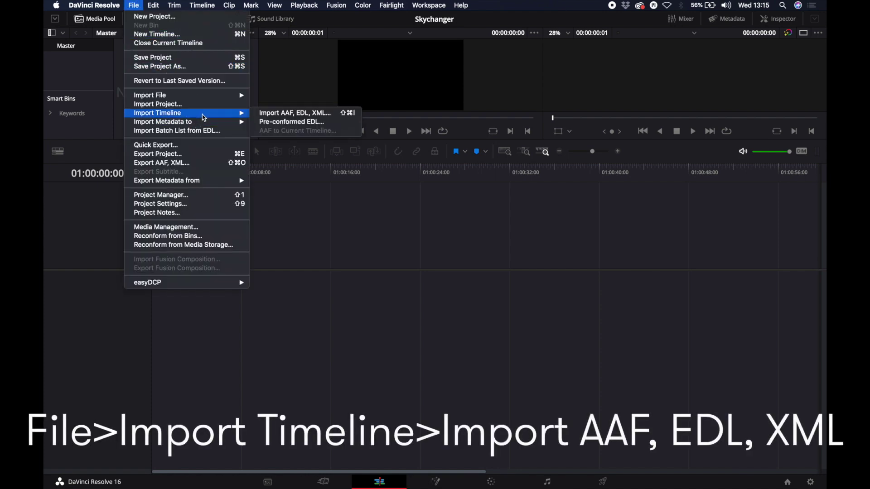
pyautogui.click(278, 114)
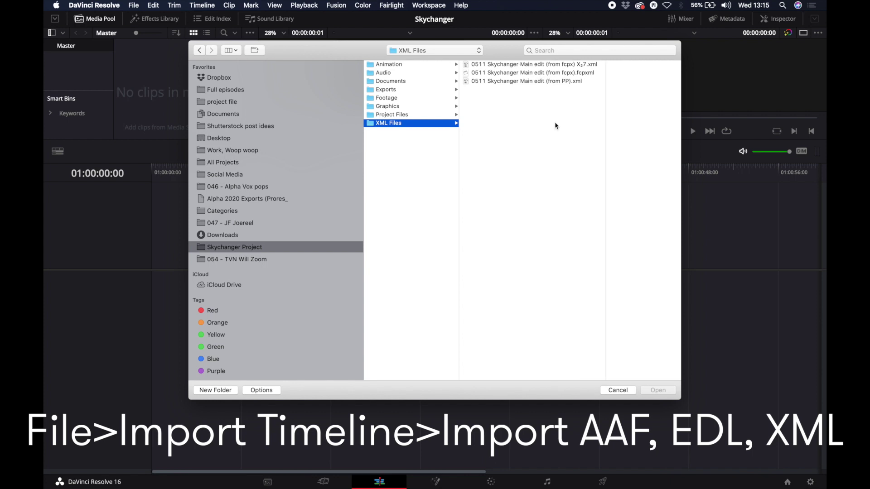
pyautogui.click(561, 73)
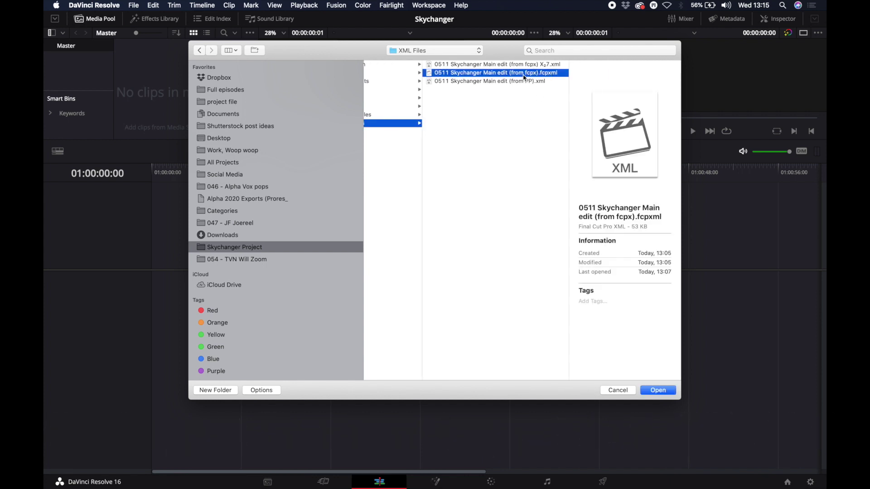
pyautogui.click(656, 391)
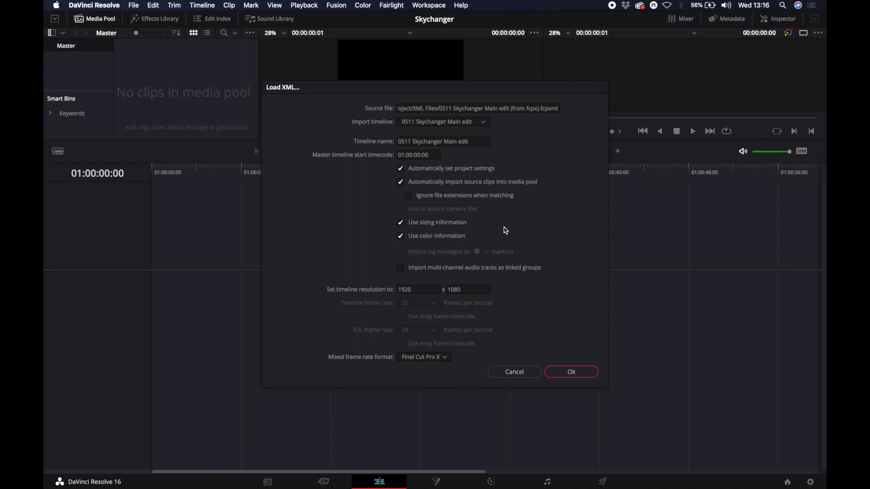
# Uncheck Use sizing information in the Load XML dialog, keeping source clips and project settings.
pyautogui.click(433, 225)
# Confirm the XML import, then open the Inspector and switch to a single large viewer.
pyautogui.click(573, 372)
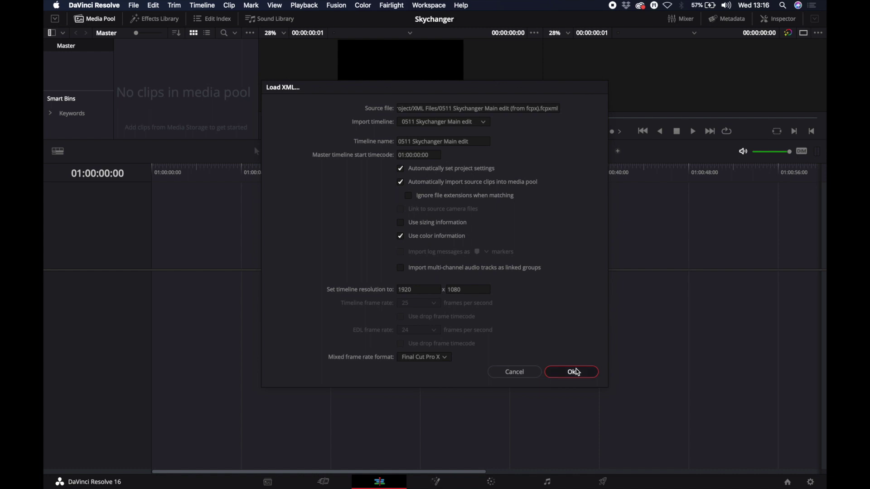
pyautogui.click(186, 175)
pyautogui.click(770, 20)
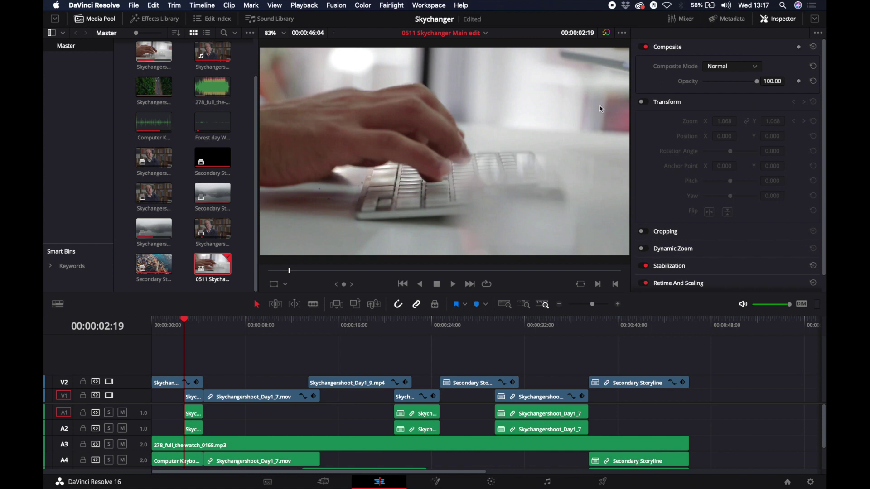
# Scrub to 00:00:09:09, select the Skychangershoot_Day1_7.mov interview clip and view it on the Color page.
pyautogui.click(164, 335)
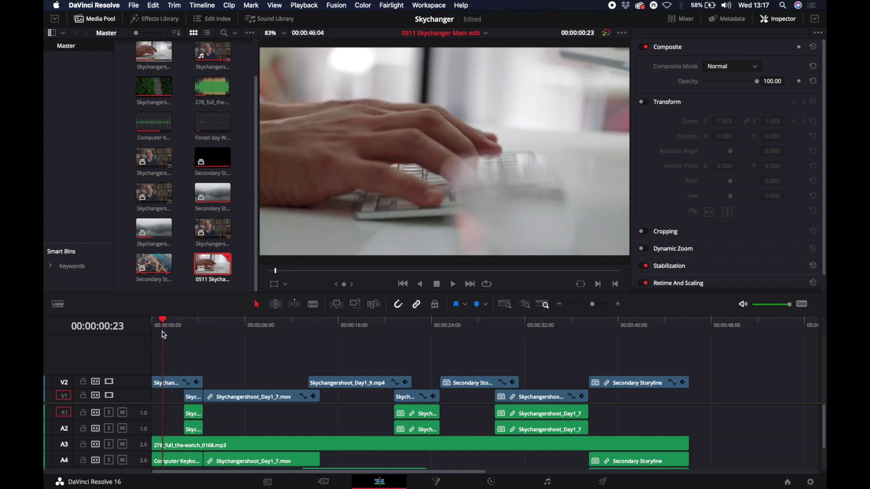
pyautogui.click(262, 333)
pyautogui.click(256, 396)
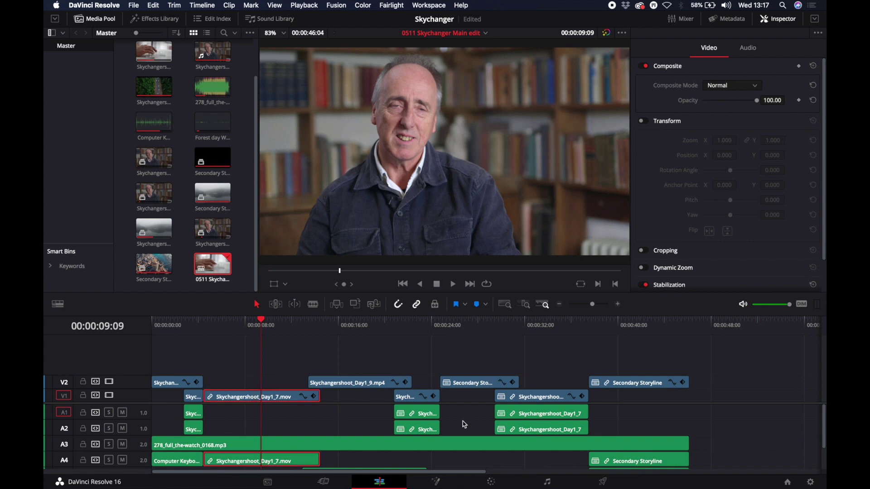
pyautogui.click(492, 482)
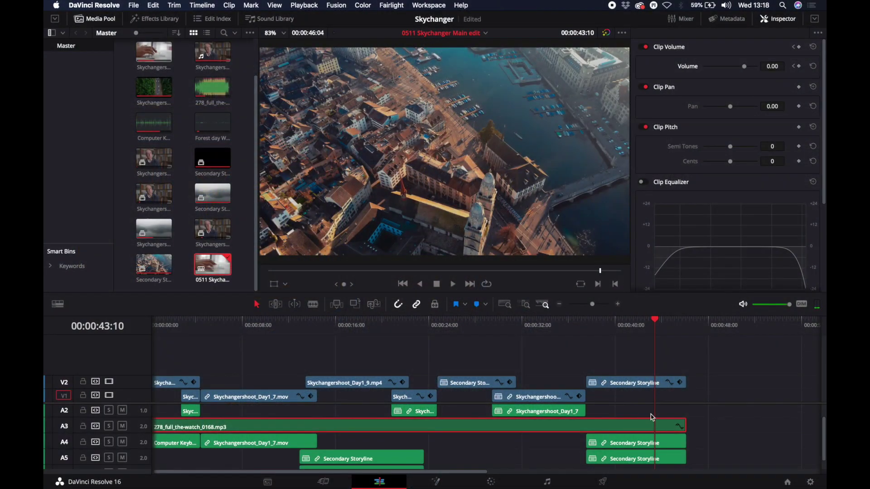
pyautogui.click(626, 411)
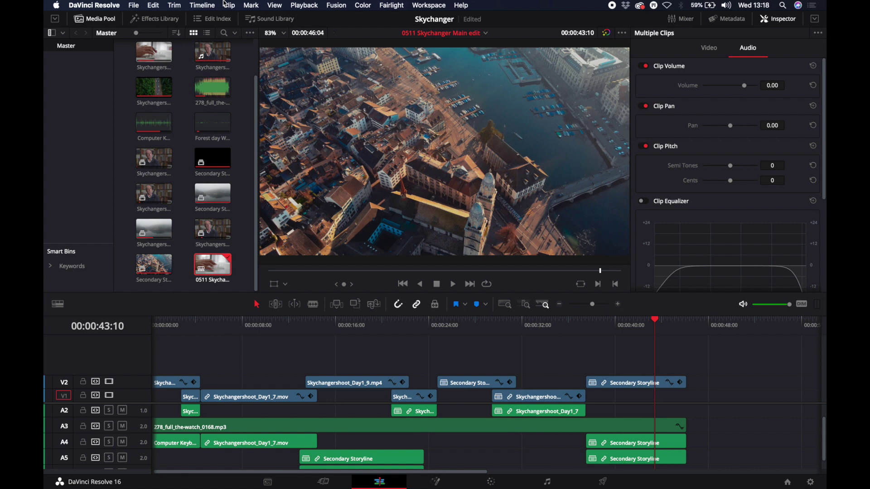
# Export the timeline as FCPXML 1.3 named '0511 Skychanger Main edit (Resolve)', then bring Final Cut Pro forward.
pyautogui.click(133, 6)
pyautogui.moveTo(194, 114)
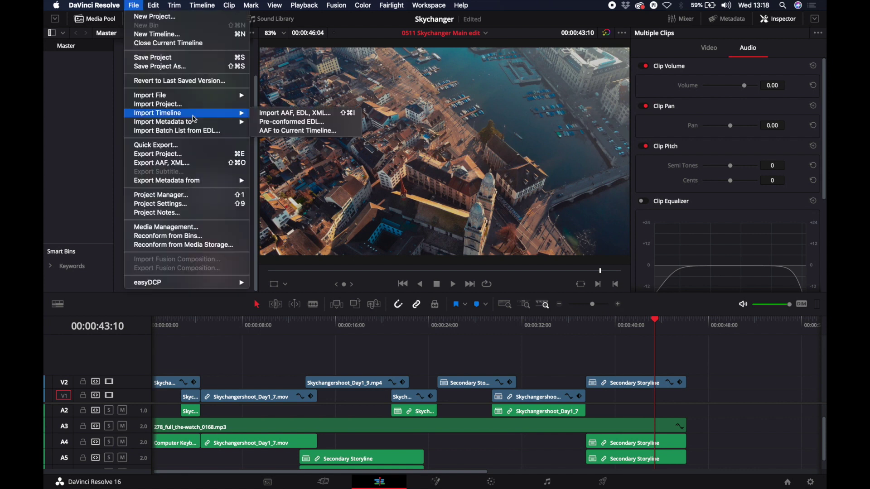
pyautogui.click(196, 163)
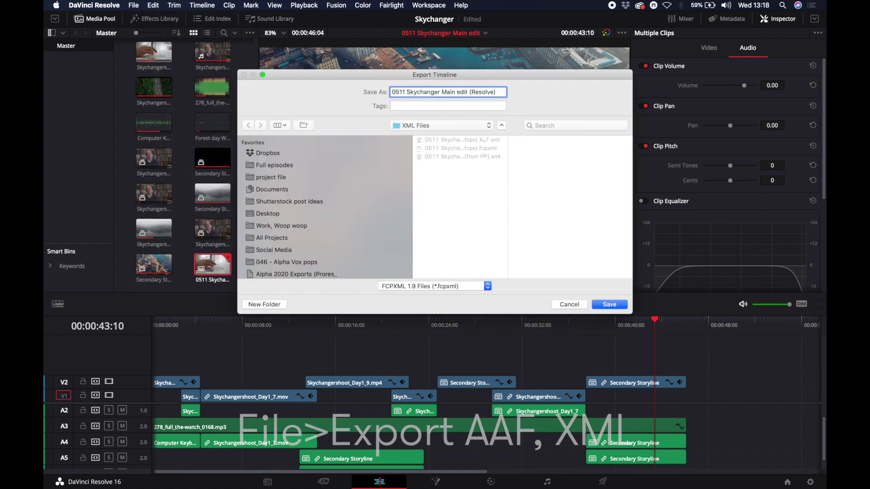
pyautogui.click(447, 286)
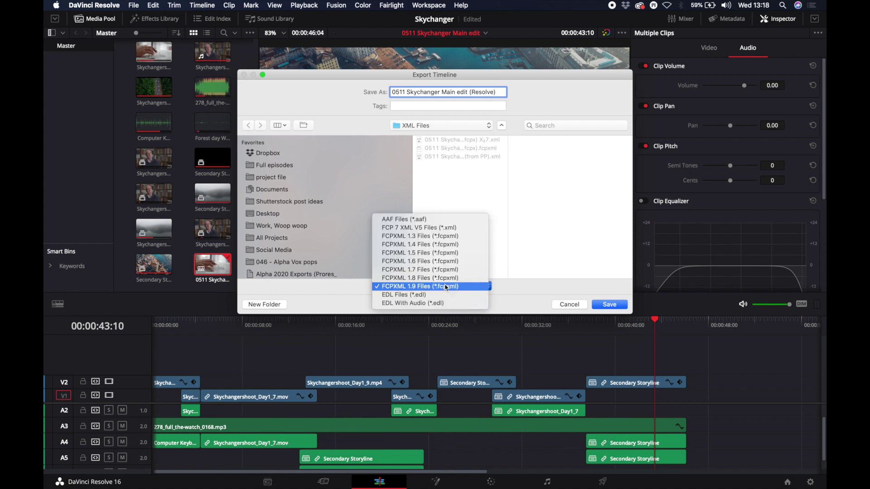
pyautogui.click(449, 237)
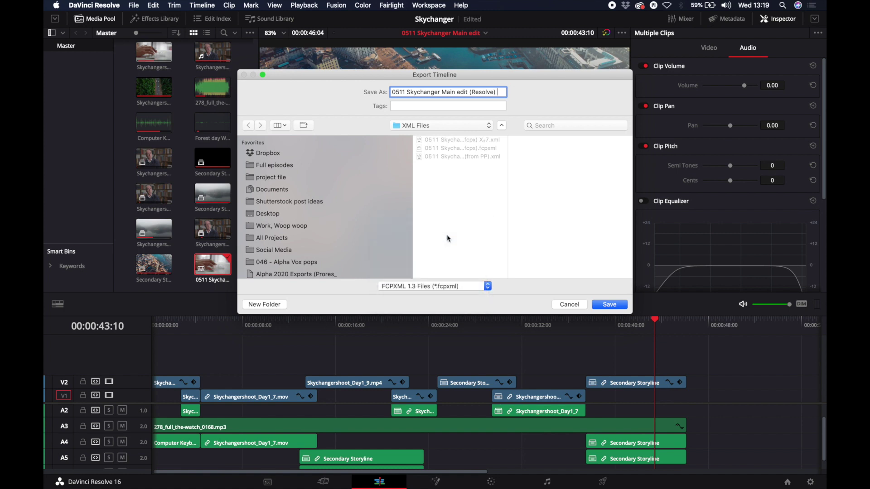
pyautogui.click(611, 305)
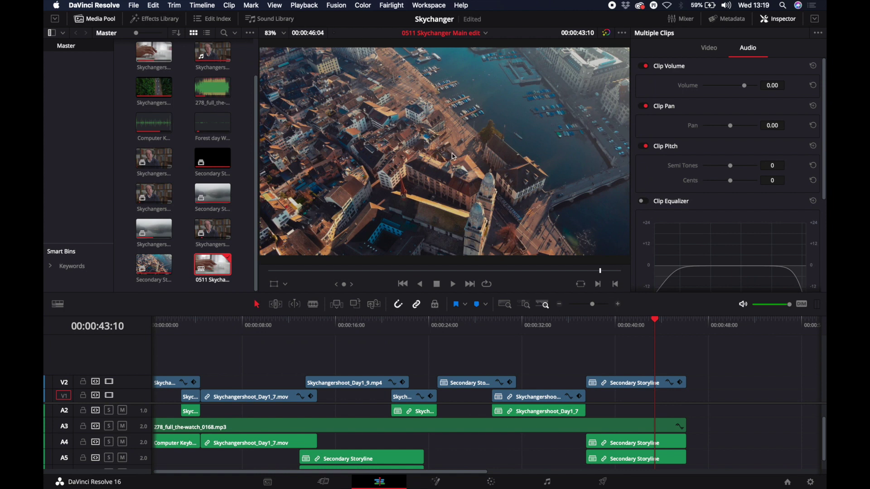
pyautogui.press('super+Tab')
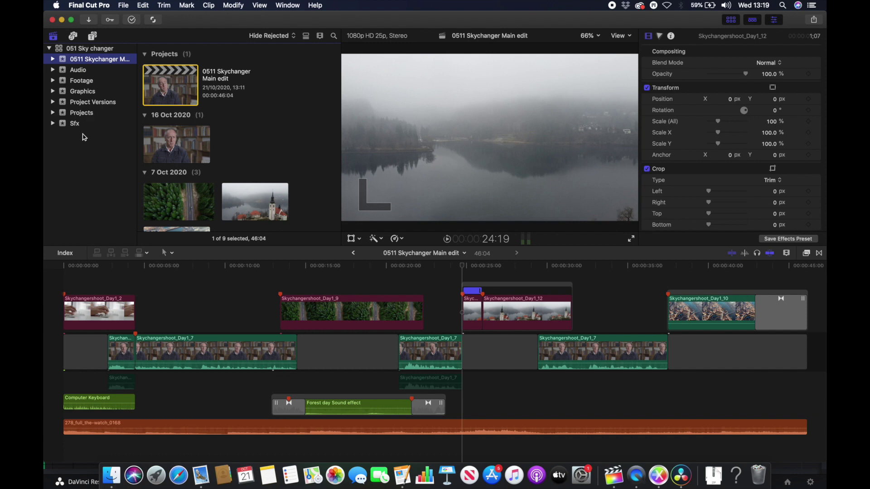
# Import '0511 Skychanger Main edit (Resolve).fcpxml' into Final Cut Pro and jump to the aerial city shot near the end.
pyautogui.click(124, 5)
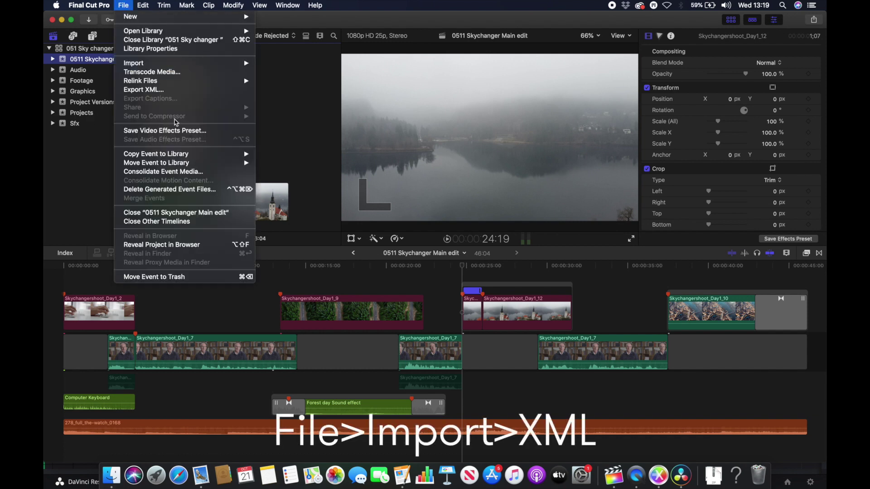
pyautogui.moveTo(193, 64)
pyautogui.click(324, 98)
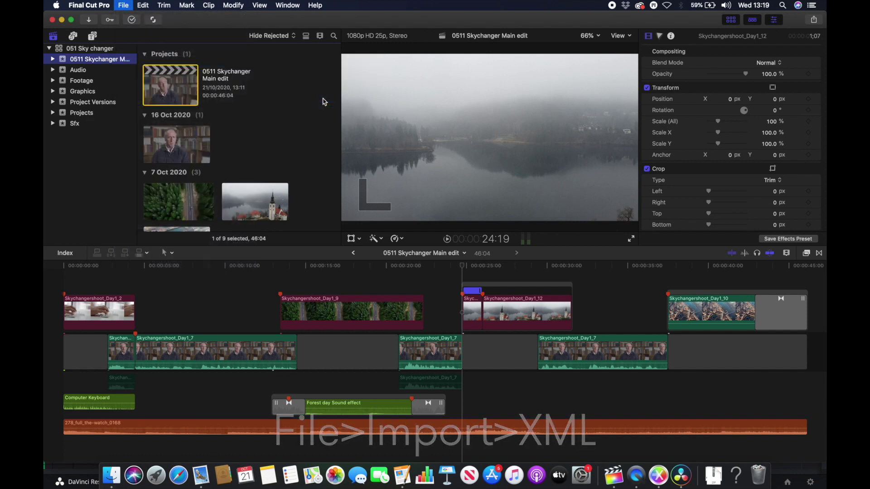
pyautogui.click(363, 91)
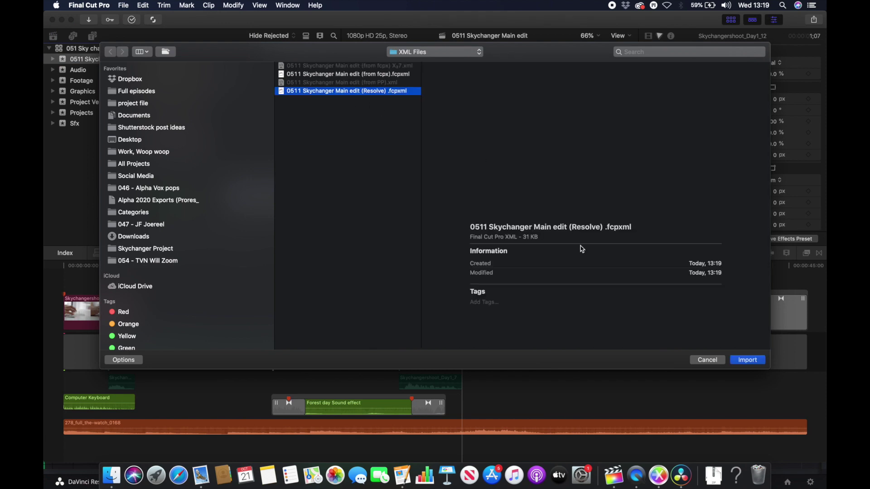
pyautogui.click(747, 360)
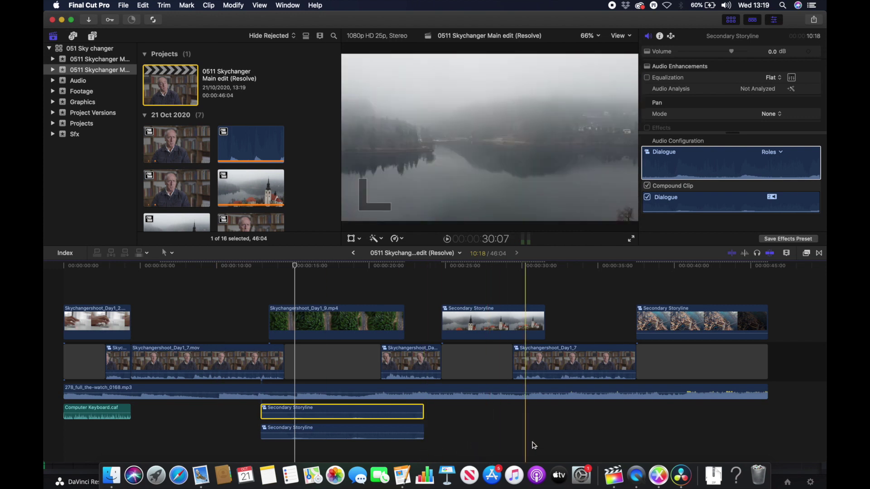
pyautogui.click(692, 434)
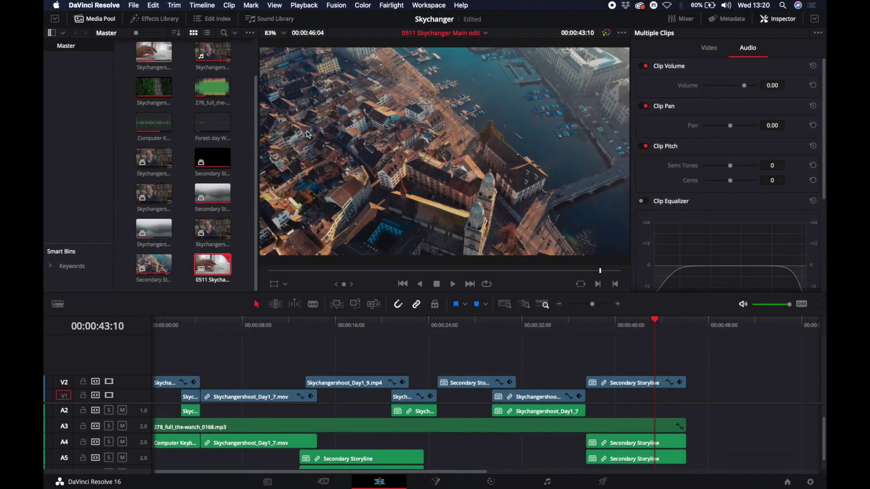
# Import the Project X7-converted XML of the Final Cut edit as a timeline into the fresh Resolve project.
pyautogui.press('super+Tab')
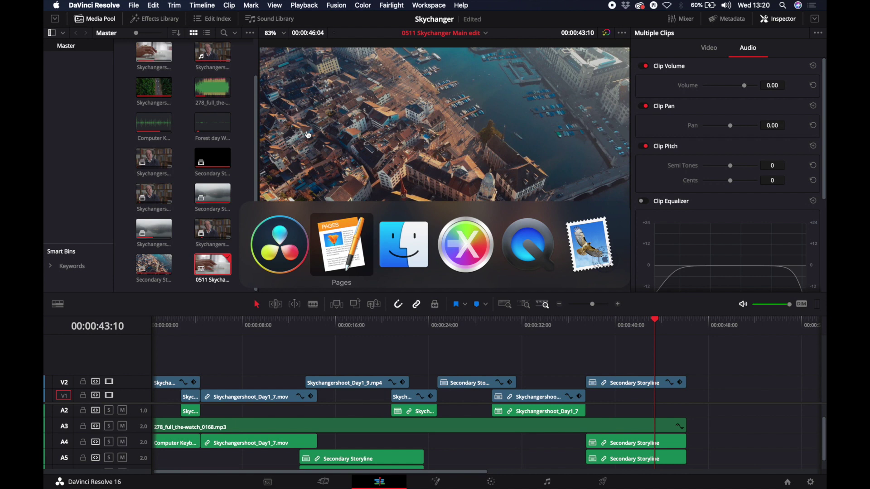
pyautogui.press('Escape')
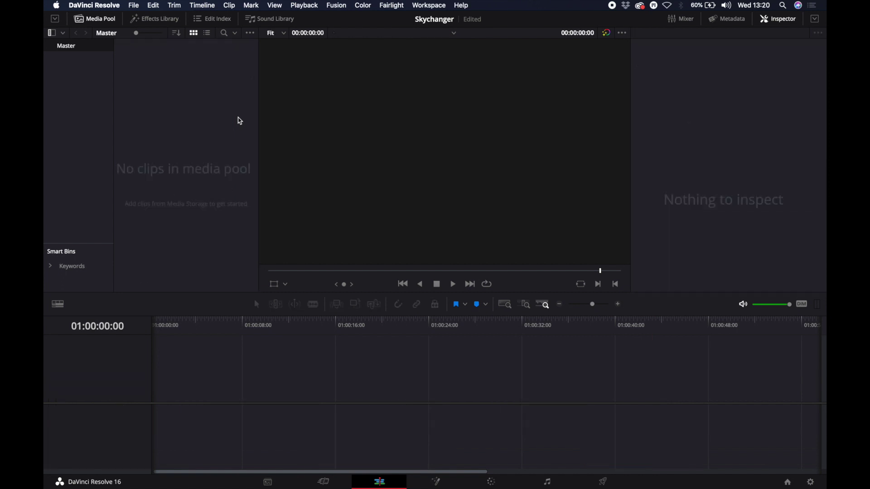
pyautogui.click(133, 6)
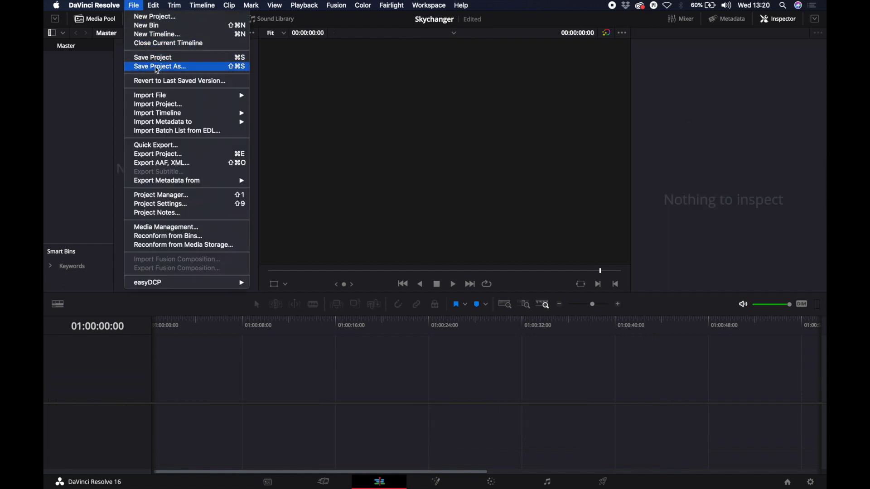
pyautogui.moveTo(191, 95)
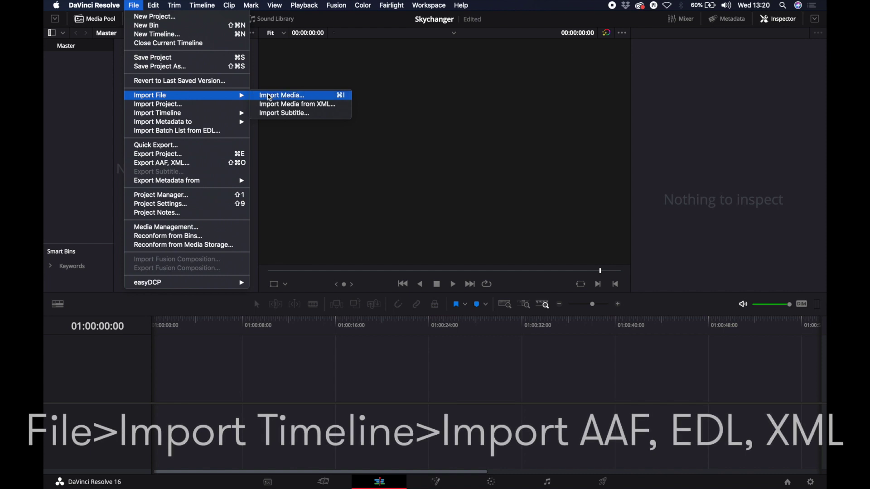
pyautogui.moveTo(213, 113)
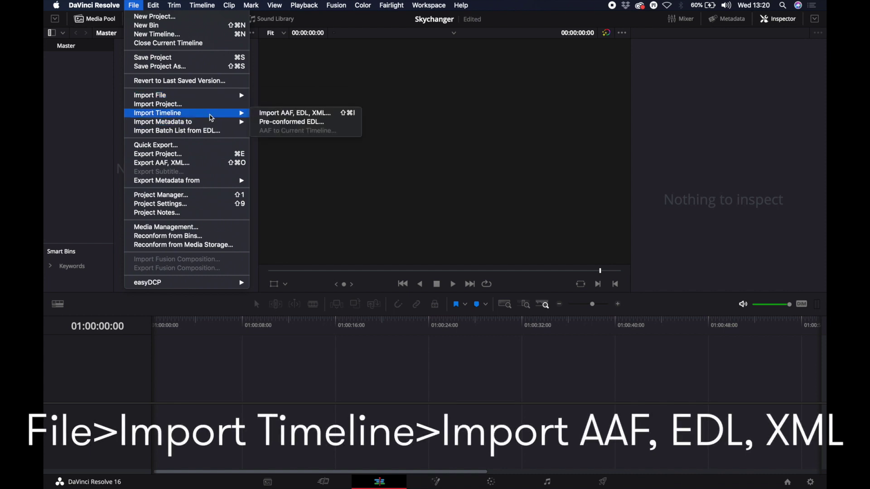
pyautogui.click(290, 117)
pyautogui.click(465, 82)
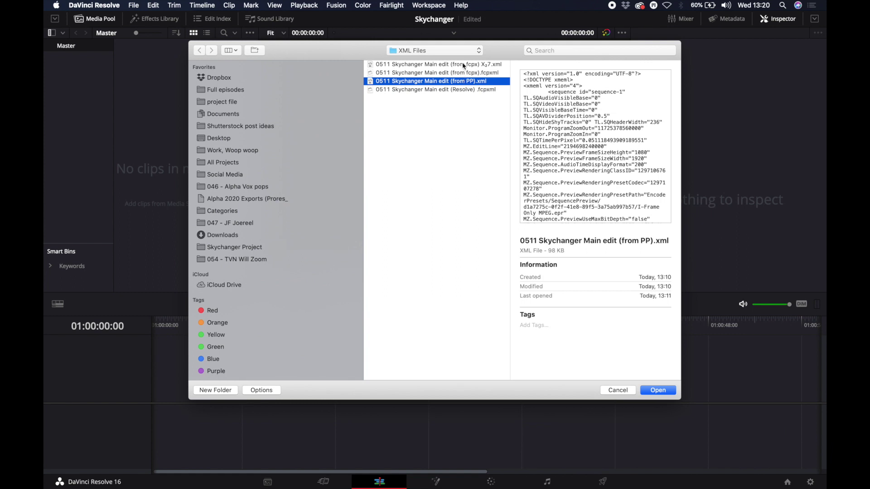
pyautogui.doubleClick(463, 65)
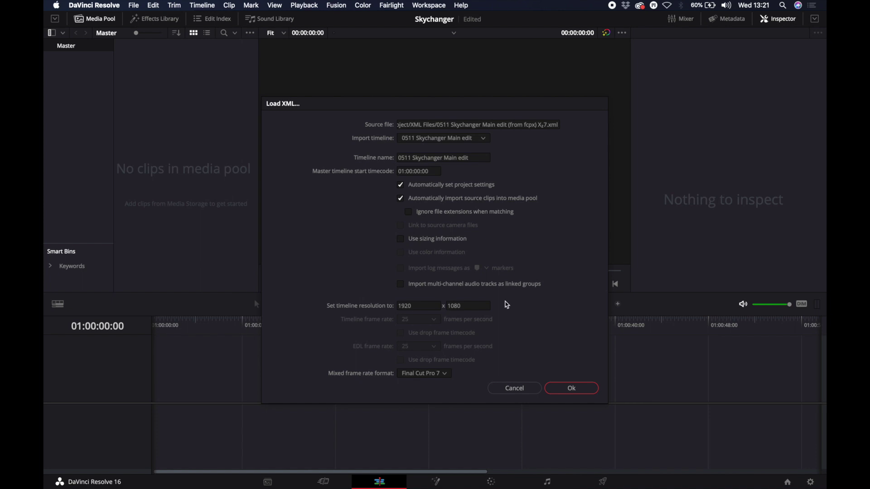
pyautogui.click(575, 389)
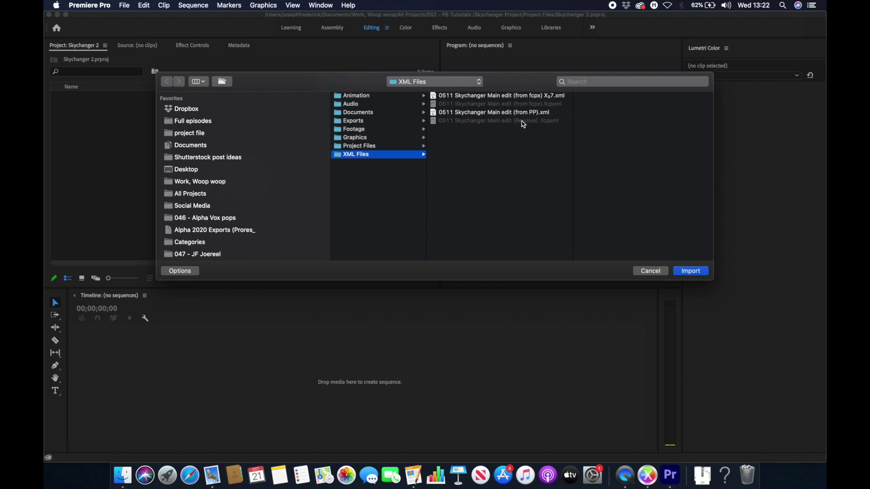
# In Finder, open the '(Resolve)' .fcpxml file with Project X7 to convert it.
pyautogui.press('super+Tab')
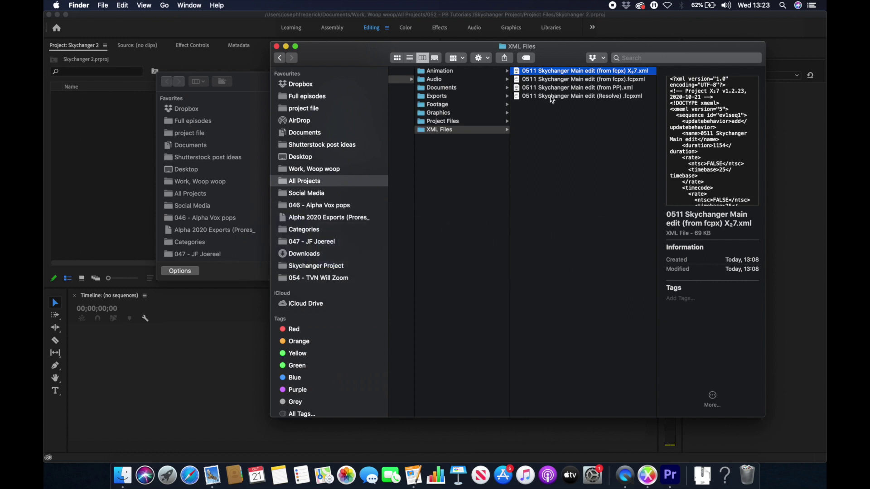
pyautogui.click(553, 97)
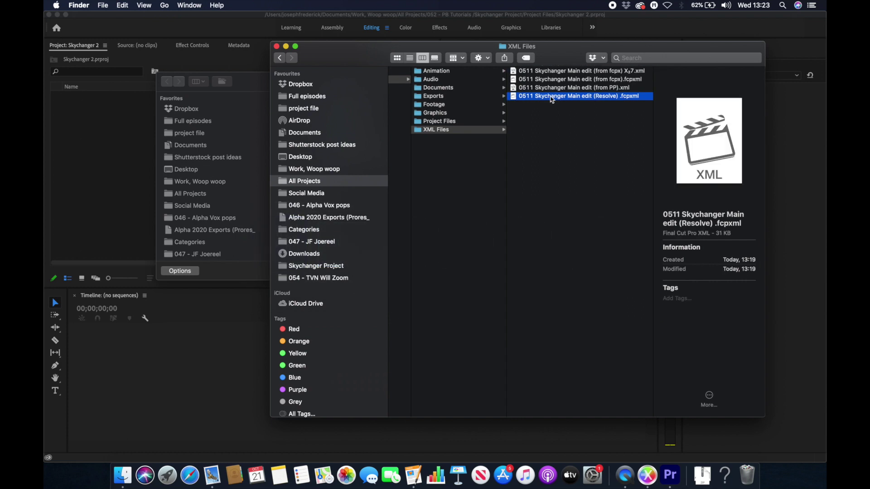
pyautogui.rightClick(552, 97)
pyautogui.moveTo(585, 110)
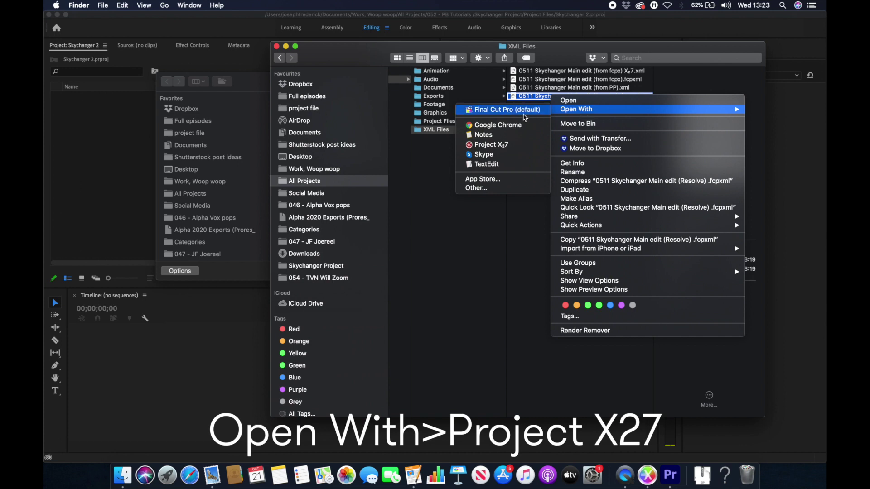
pyautogui.click(496, 149)
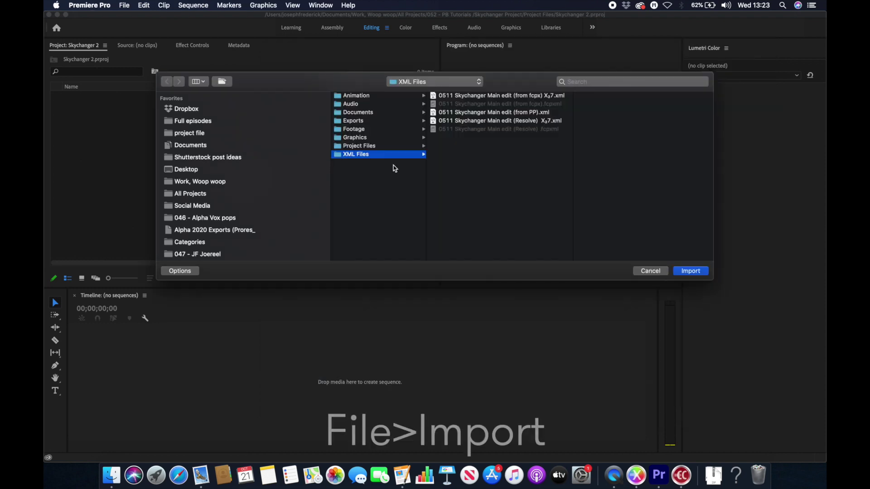
# Import '0511 Skychanger Main edit (Resolve) X7.xml' into Premiere Pro and dismiss the translation report.
pyautogui.click(503, 121)
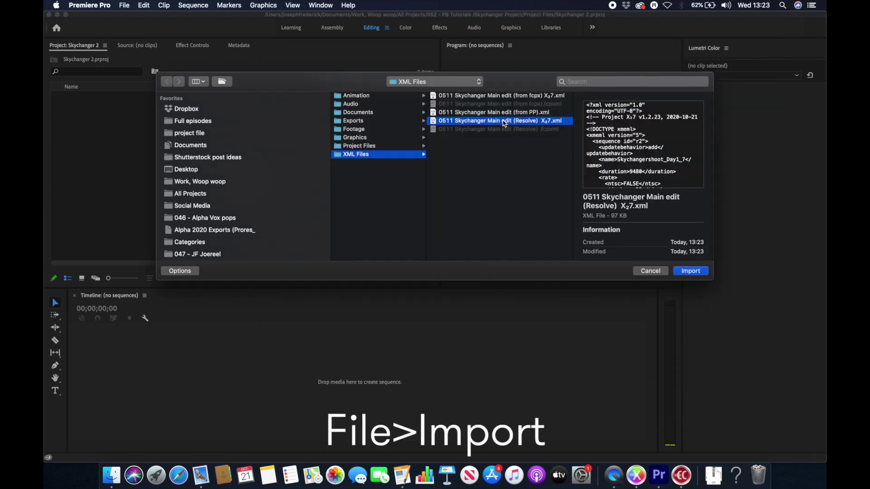
pyautogui.click(690, 271)
pyautogui.click(503, 166)
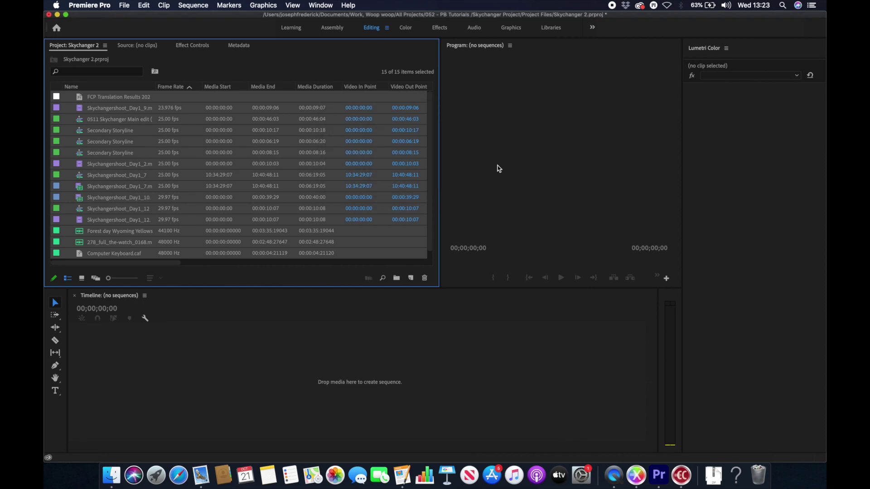
# Open the FCP Translation Results report, then move the sequence playhead to 00:00:01:10.
pyautogui.click(164, 126)
pyautogui.click(115, 98)
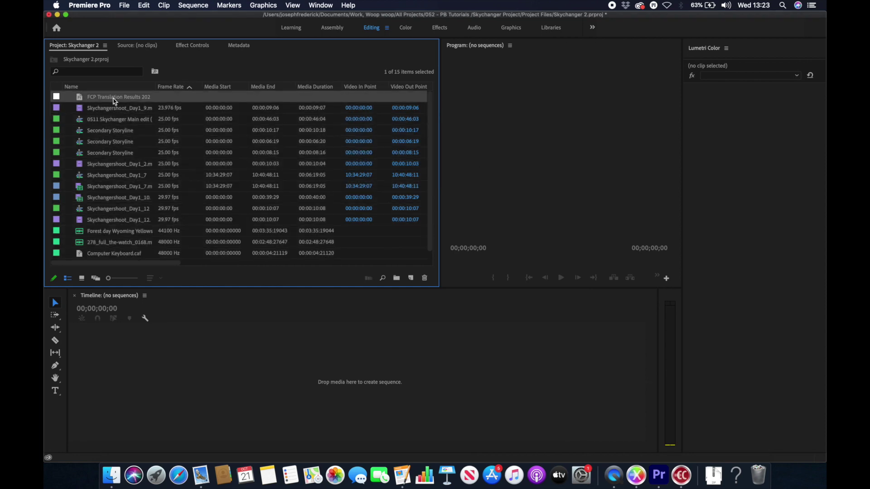
pyautogui.click(114, 97)
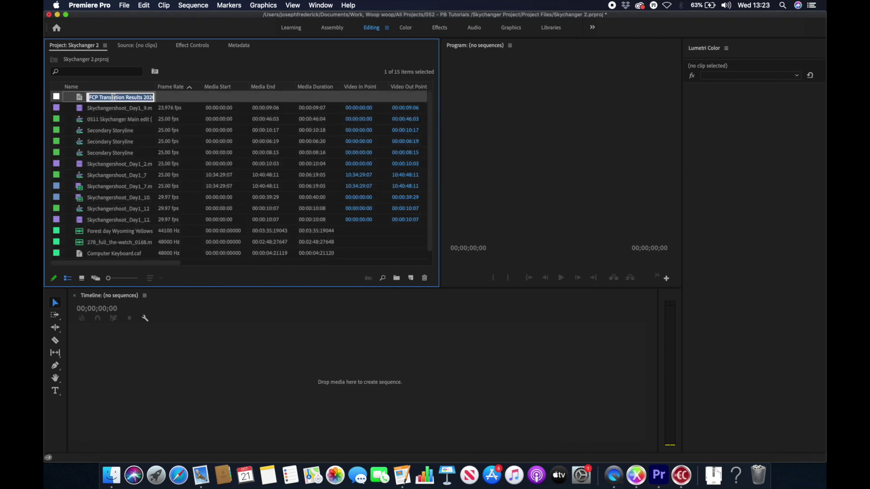
pyautogui.doubleClick(80, 100)
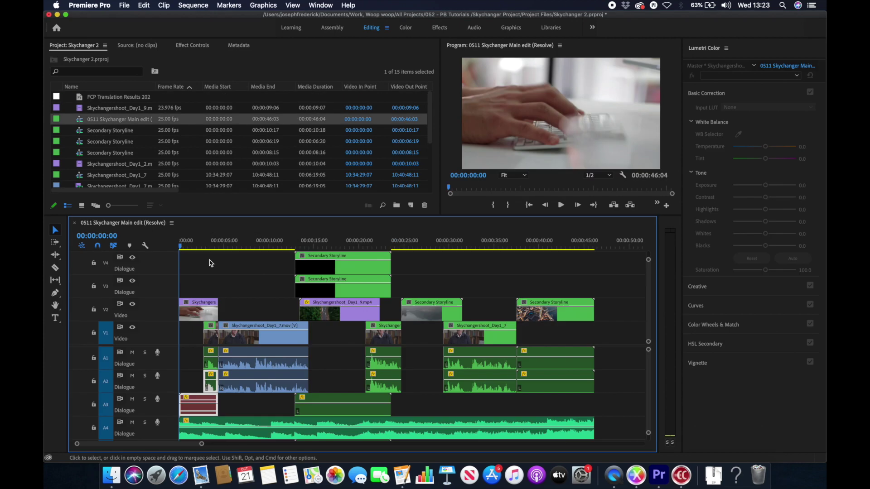
pyautogui.click(192, 283)
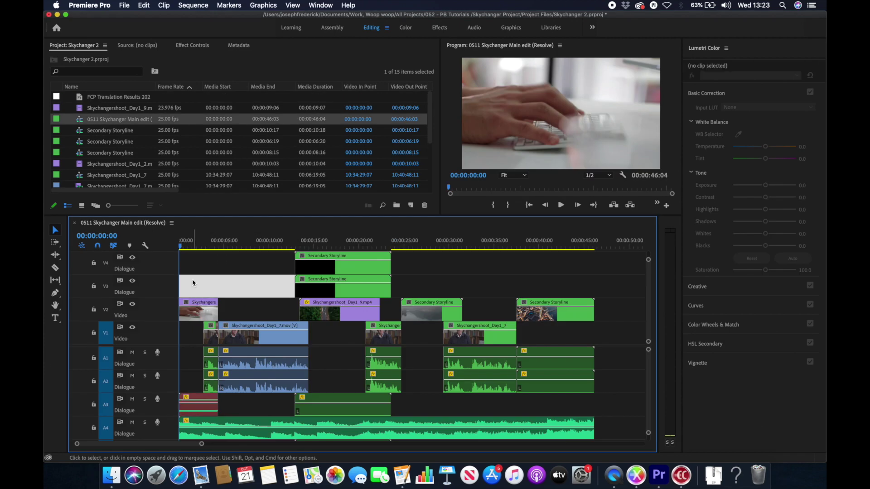
pyautogui.click(192, 246)
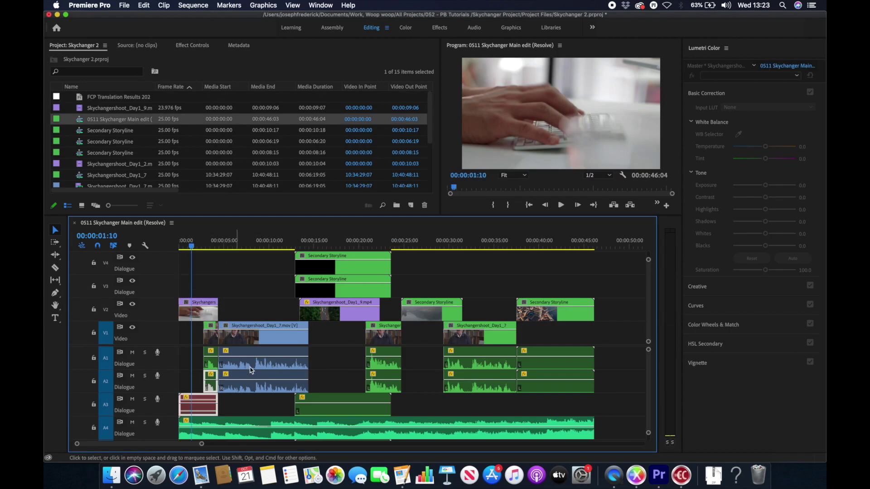